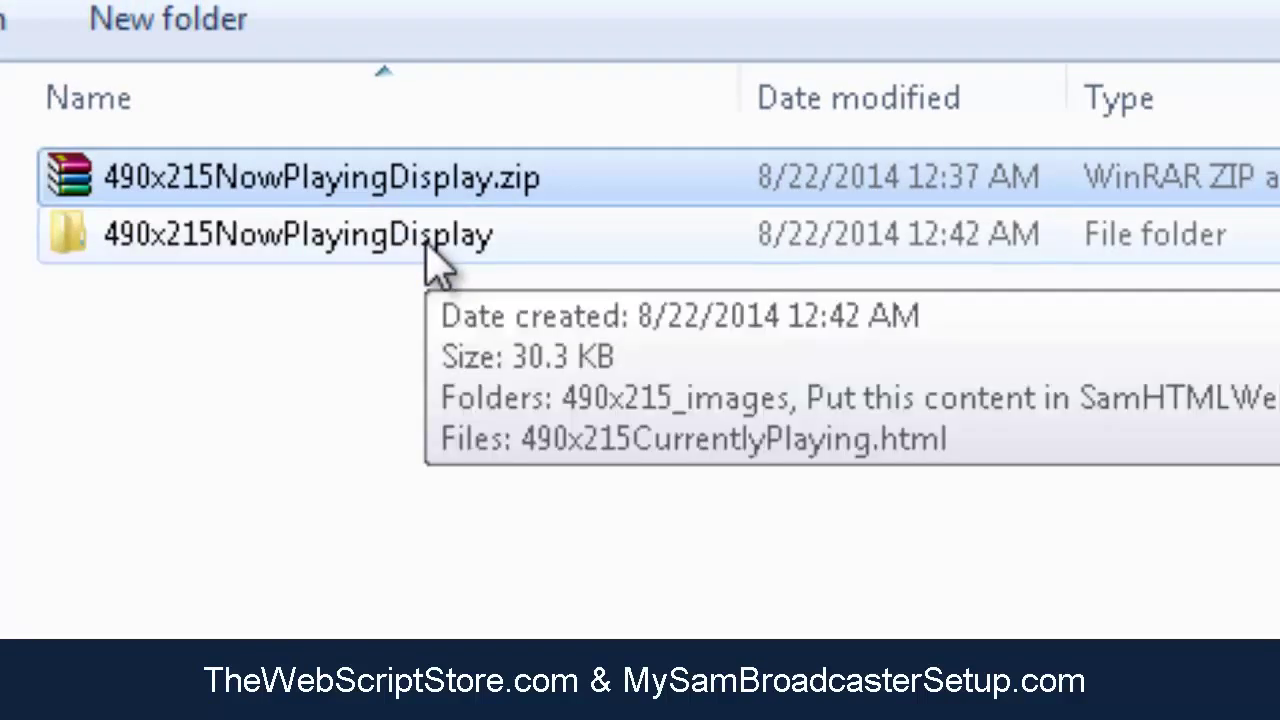
# Open the 490x215NowPlayingDisplay folder and select the "Put this content in SamHTMLWeb" folder inside it.
pyautogui.doubleClick(428, 248)
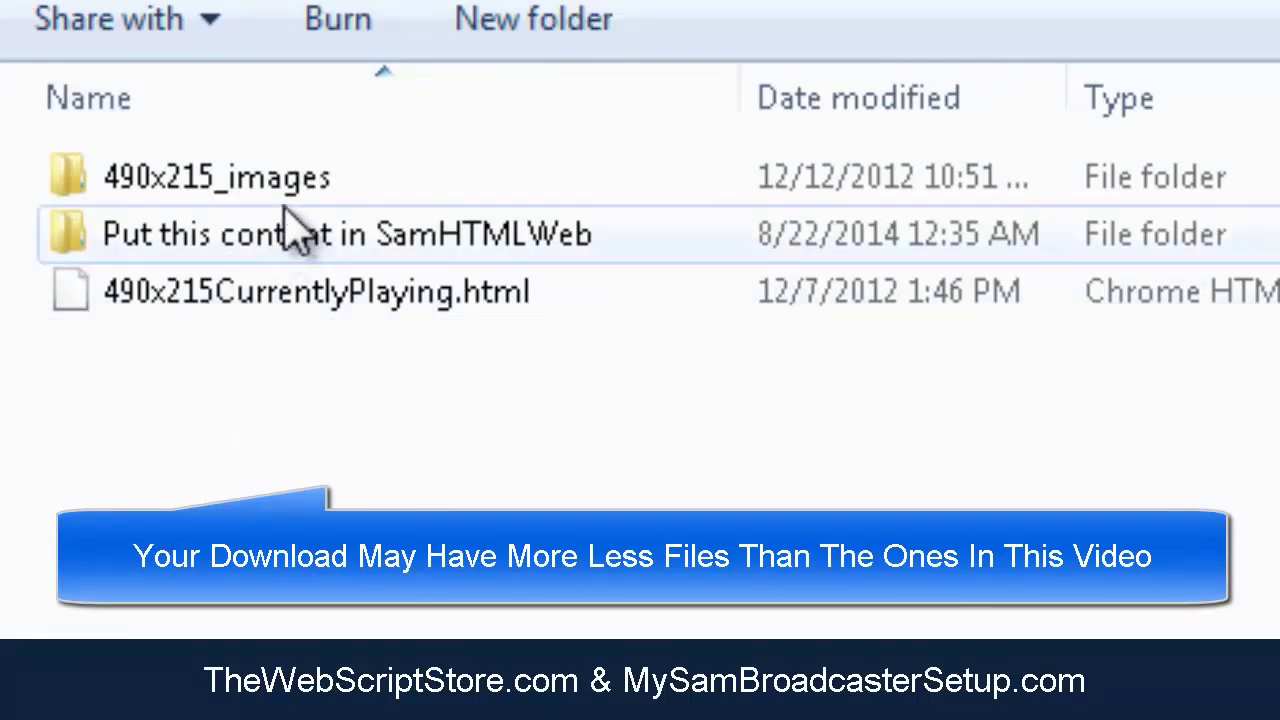
pyautogui.click(314, 298)
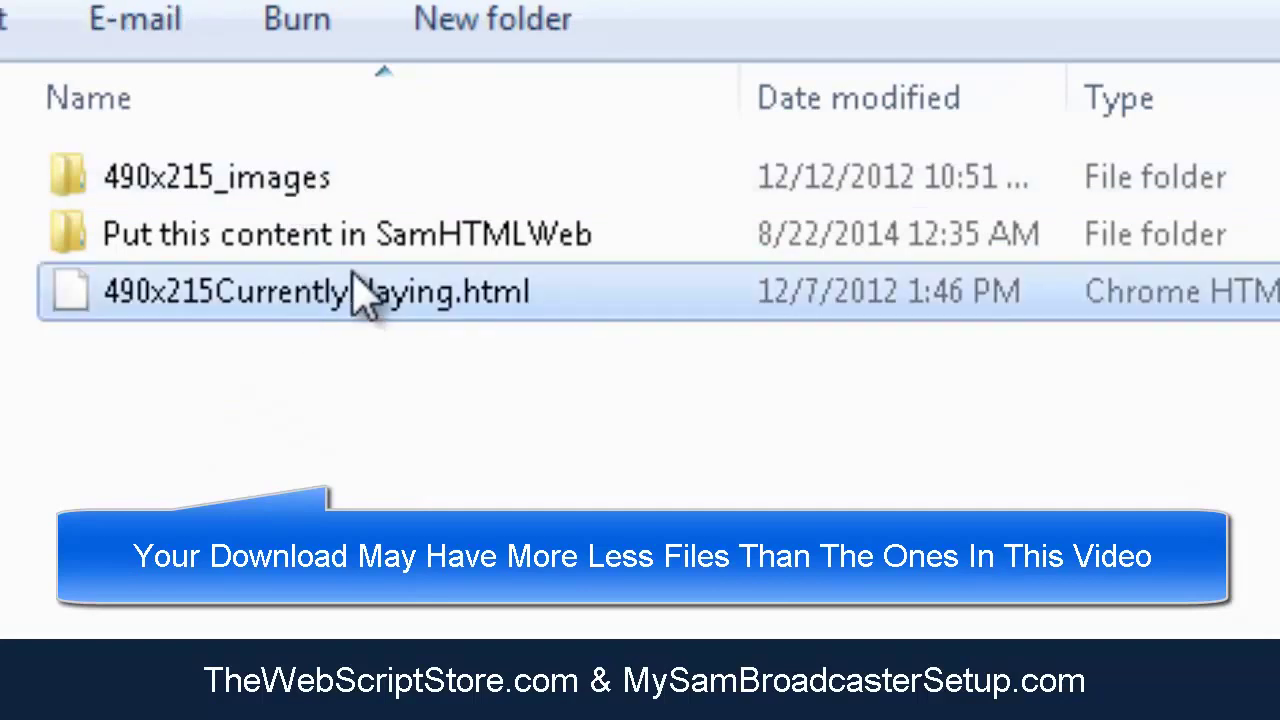
pyautogui.click(256, 193)
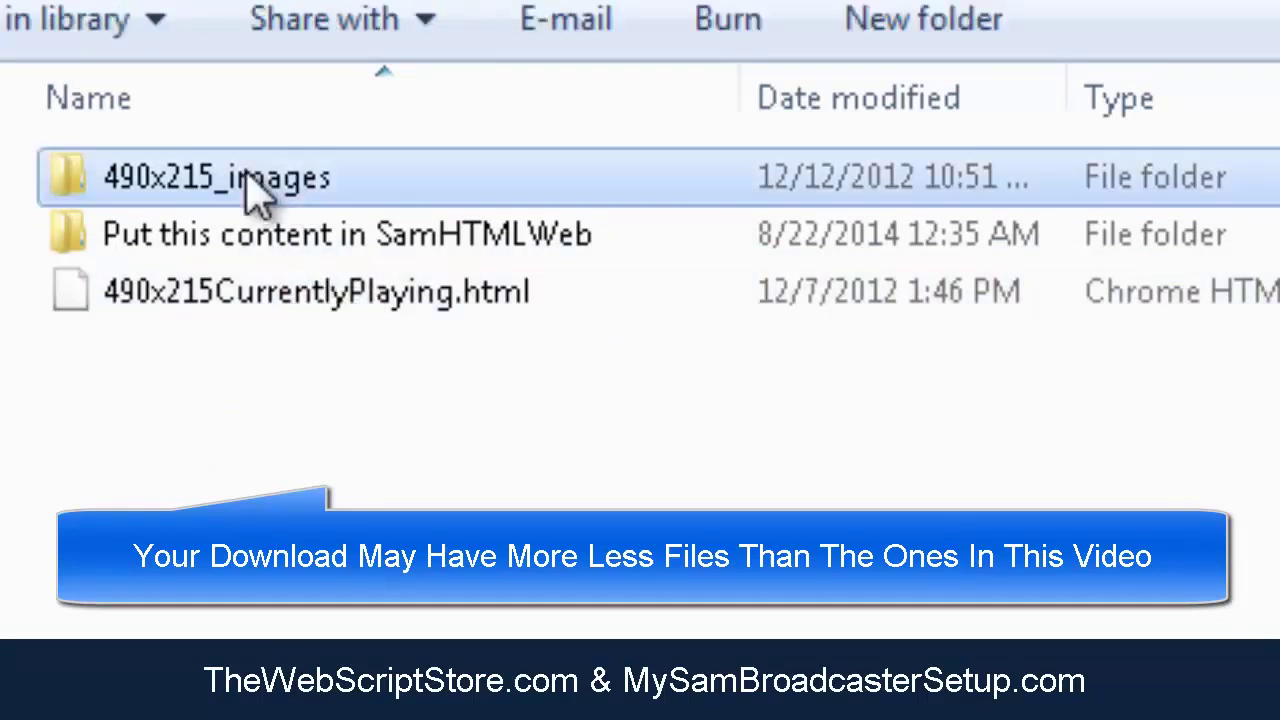
pyautogui.keyDown('ctrl'); pyautogui.click(255, 292); pyautogui.keyUp('ctrl')
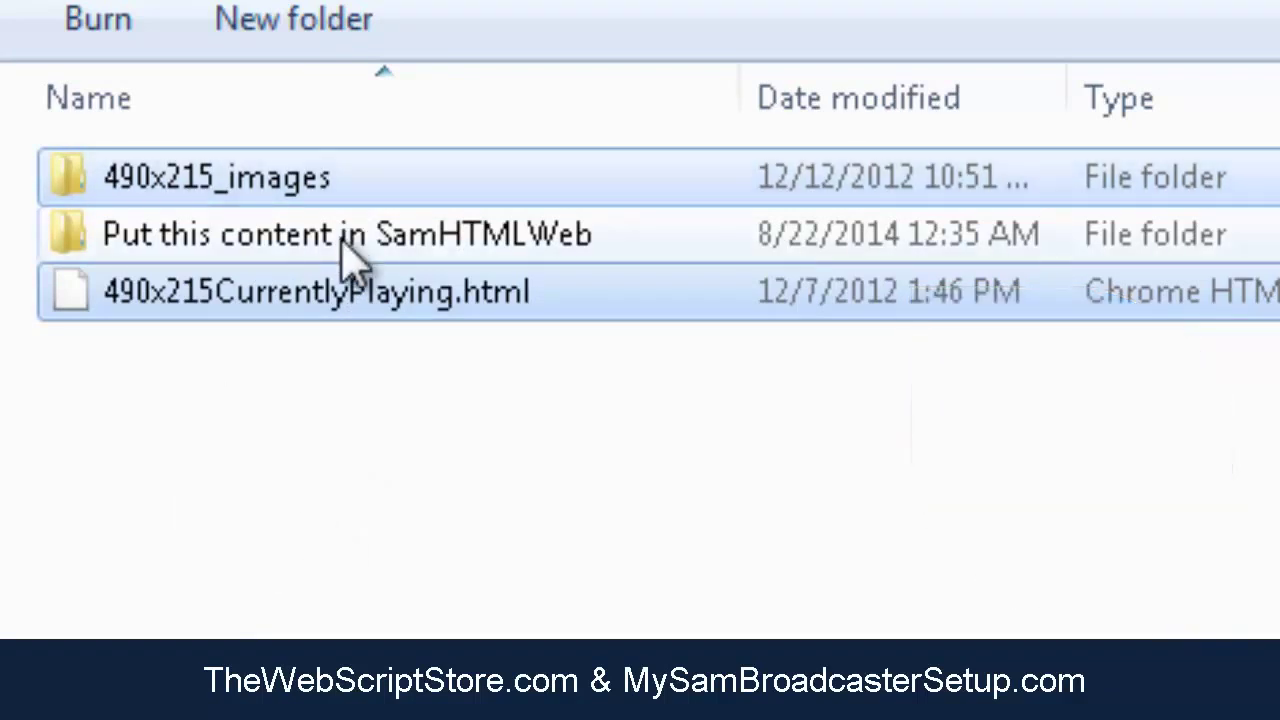
pyautogui.click(343, 253)
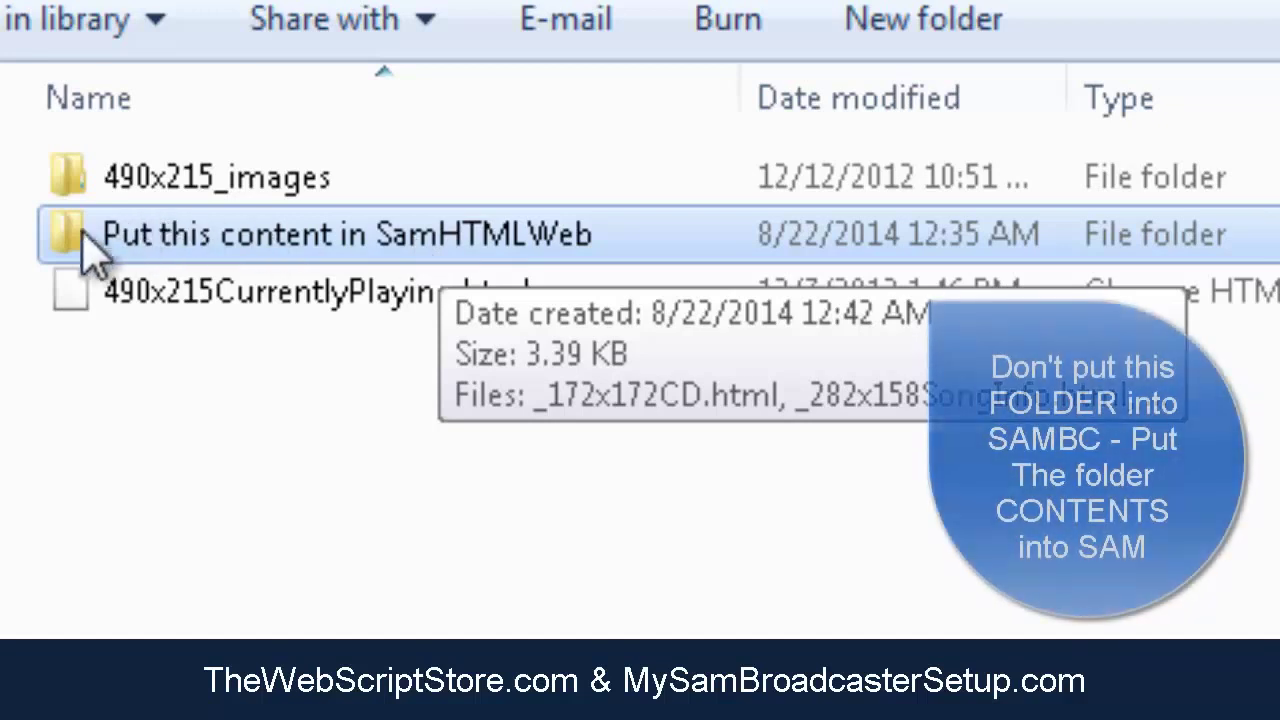
# Copy all the HTML files inside the "Put this content in SamHTMLWeb" folder.
pyautogui.doubleClick(129, 248)
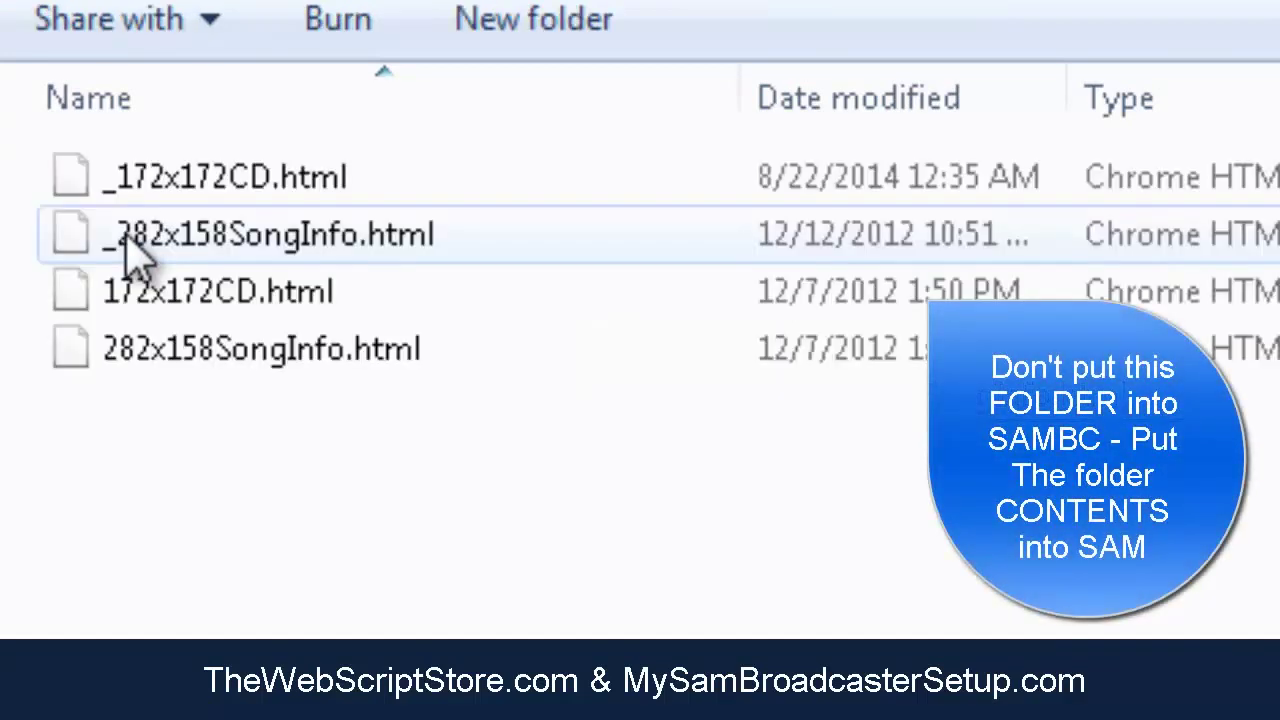
pyautogui.moveTo(212, 420); pyautogui.dragTo(300, 165)
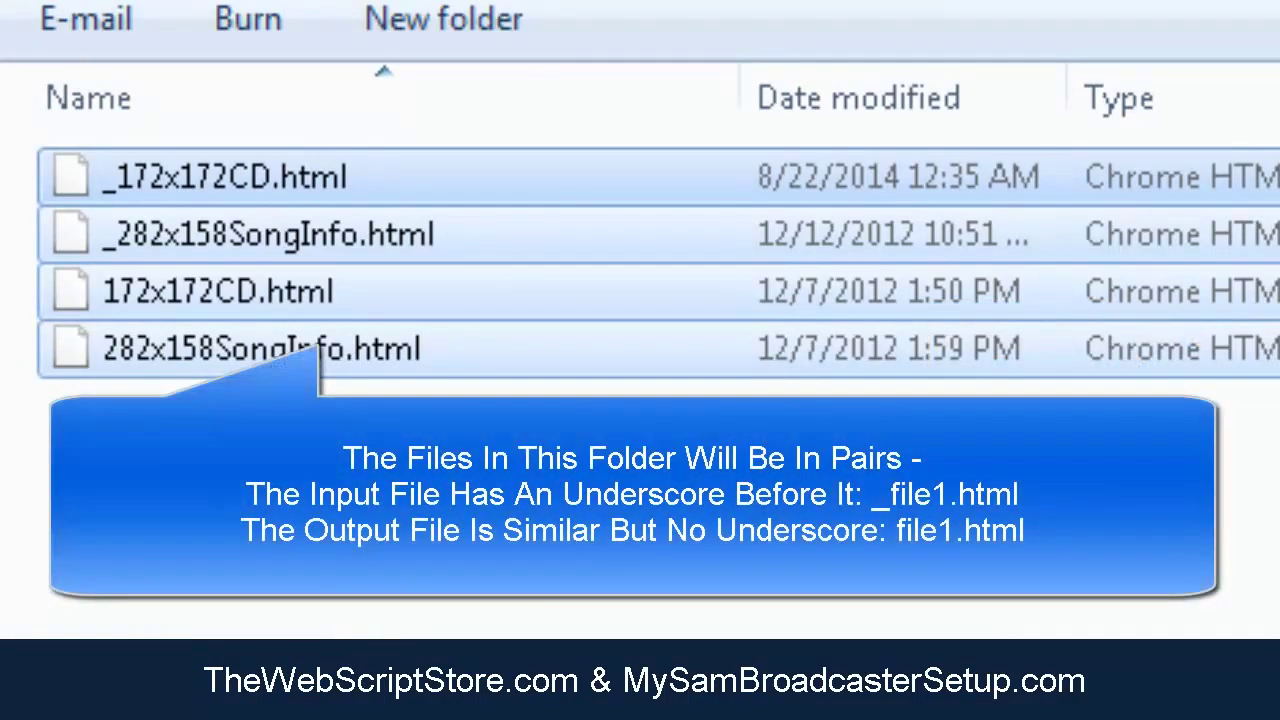
pyautogui.click(360, 630)
pyautogui.moveTo(150, 385); pyautogui.dragTo(314, 200)
pyautogui.rightClick(261, 248)
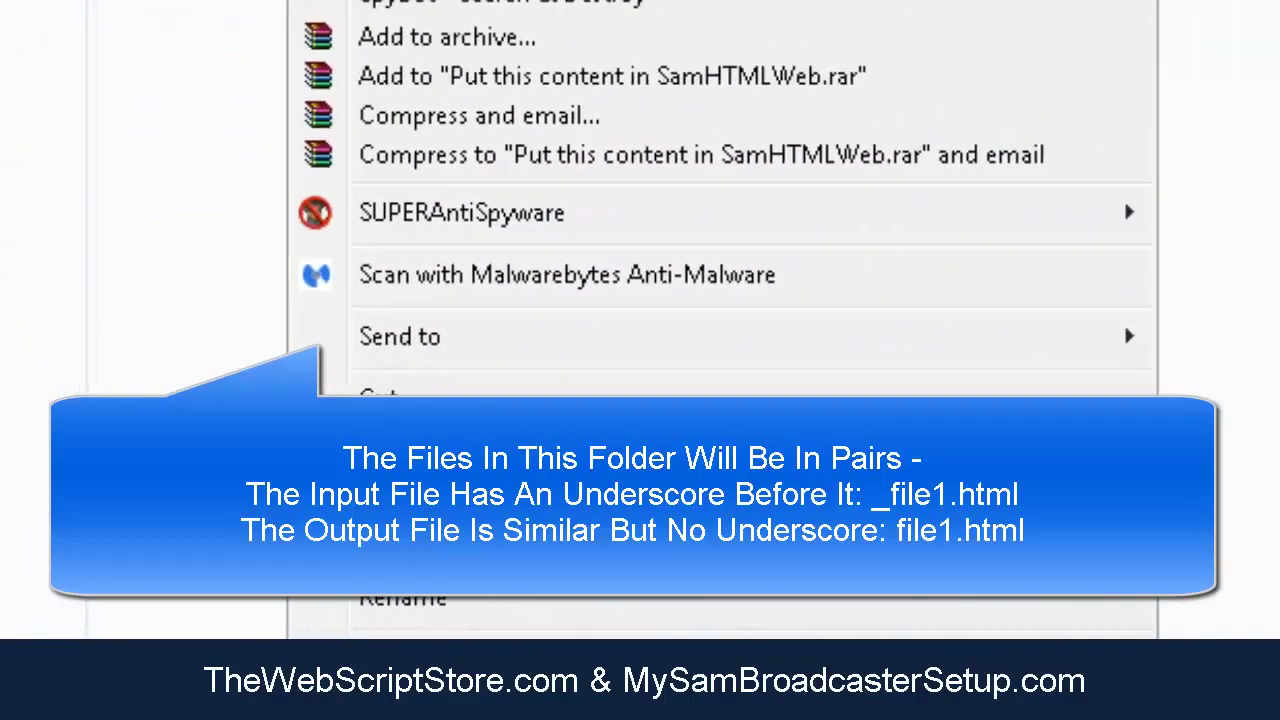
pyautogui.click(483, 397)
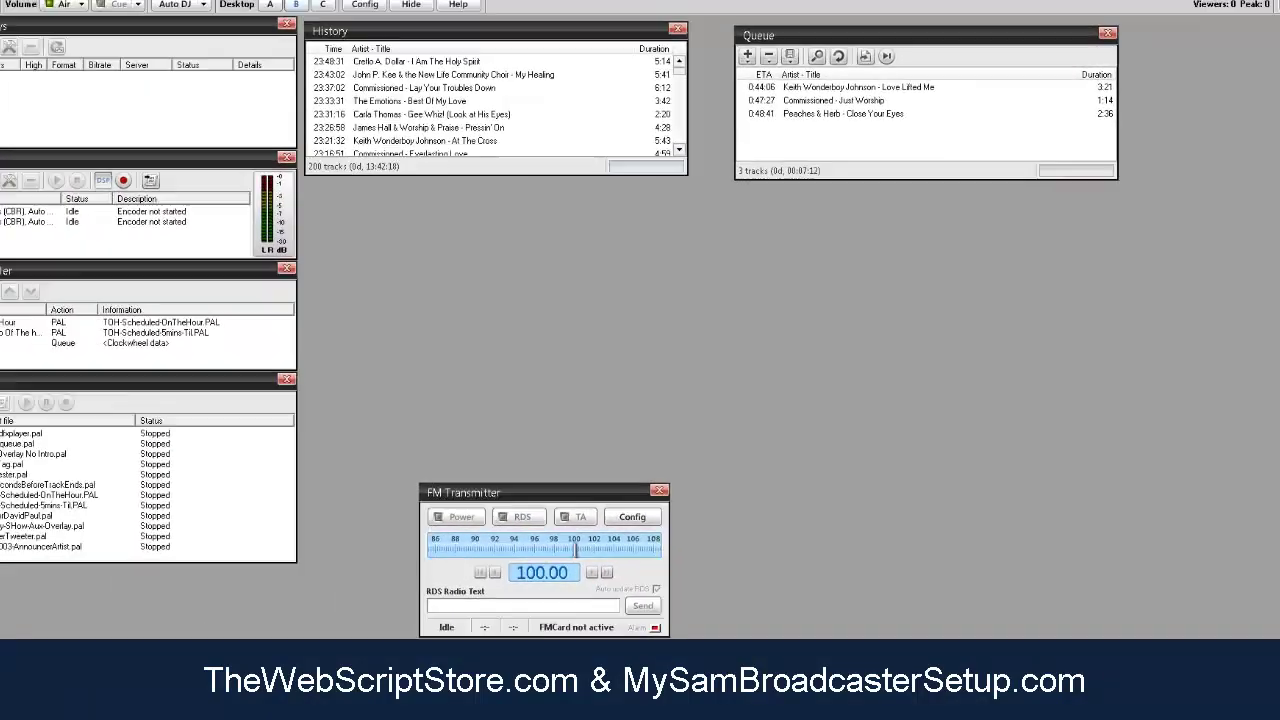
# Switch to SAM Broadcaster, open its data path and paste the copied HTML files into the samHTMLweb folder.
pyautogui.click(360, 5)
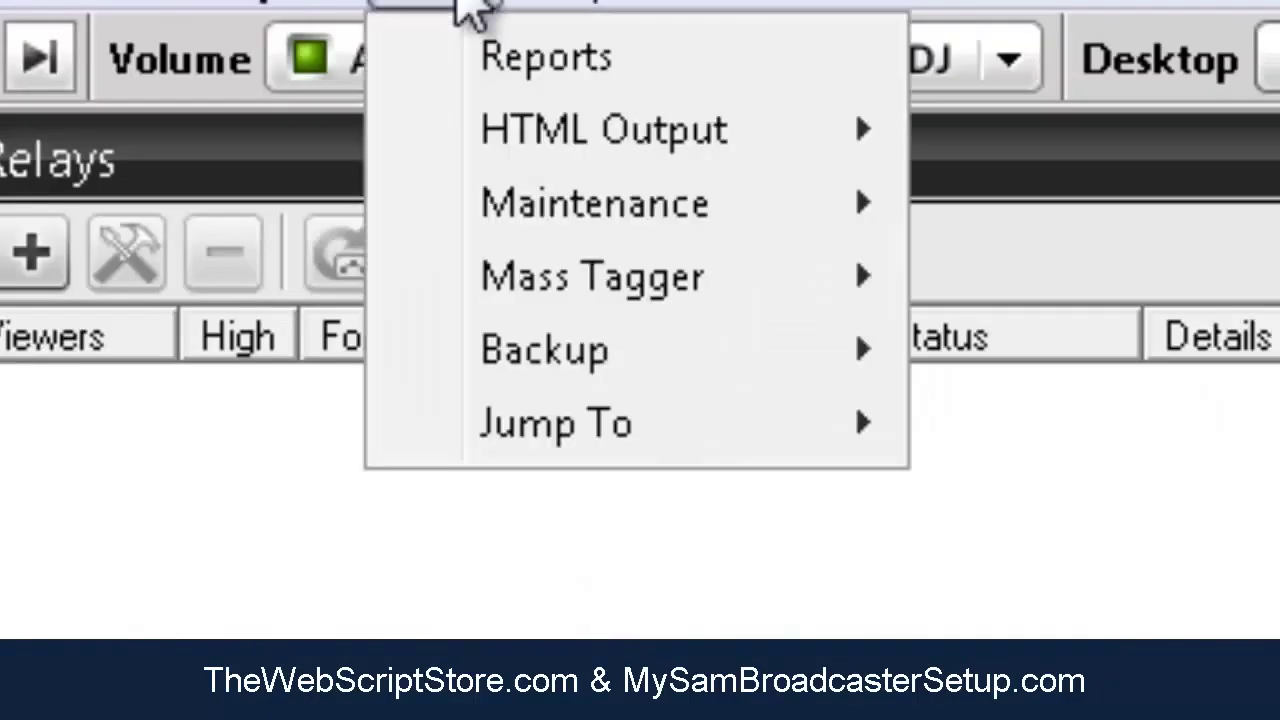
pyautogui.moveTo(560, 428)
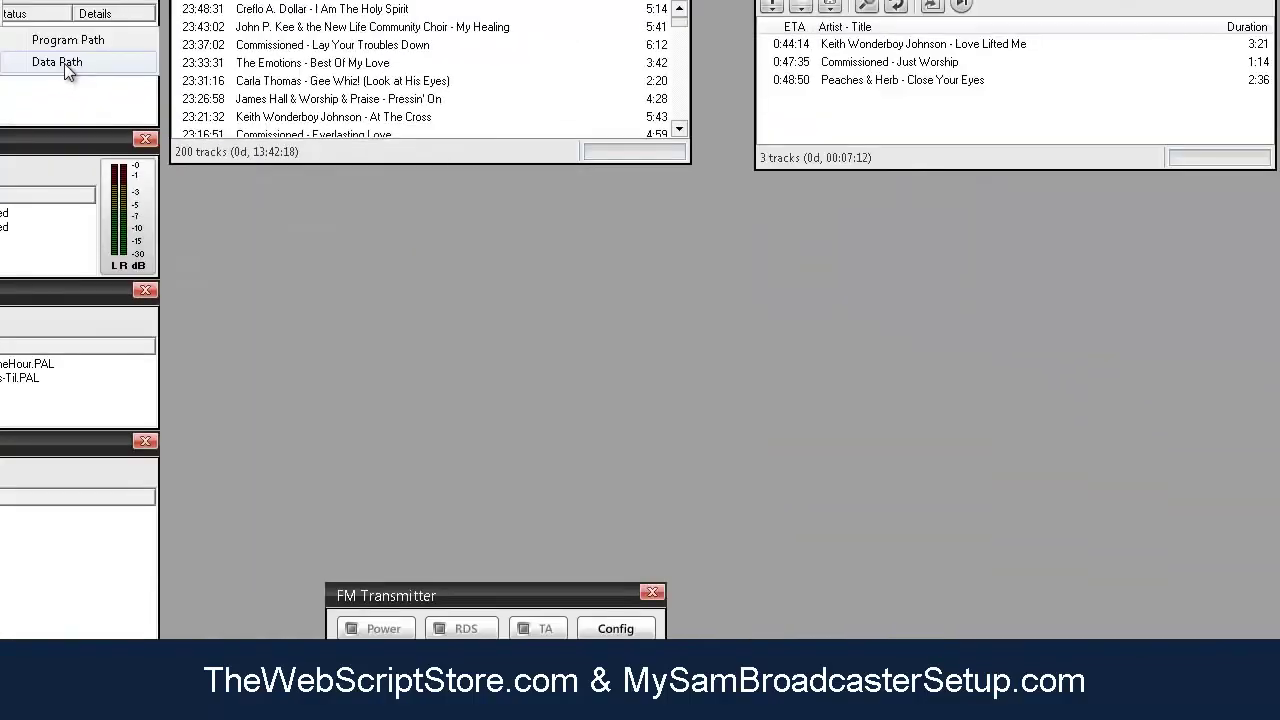
pyautogui.click(66, 68)
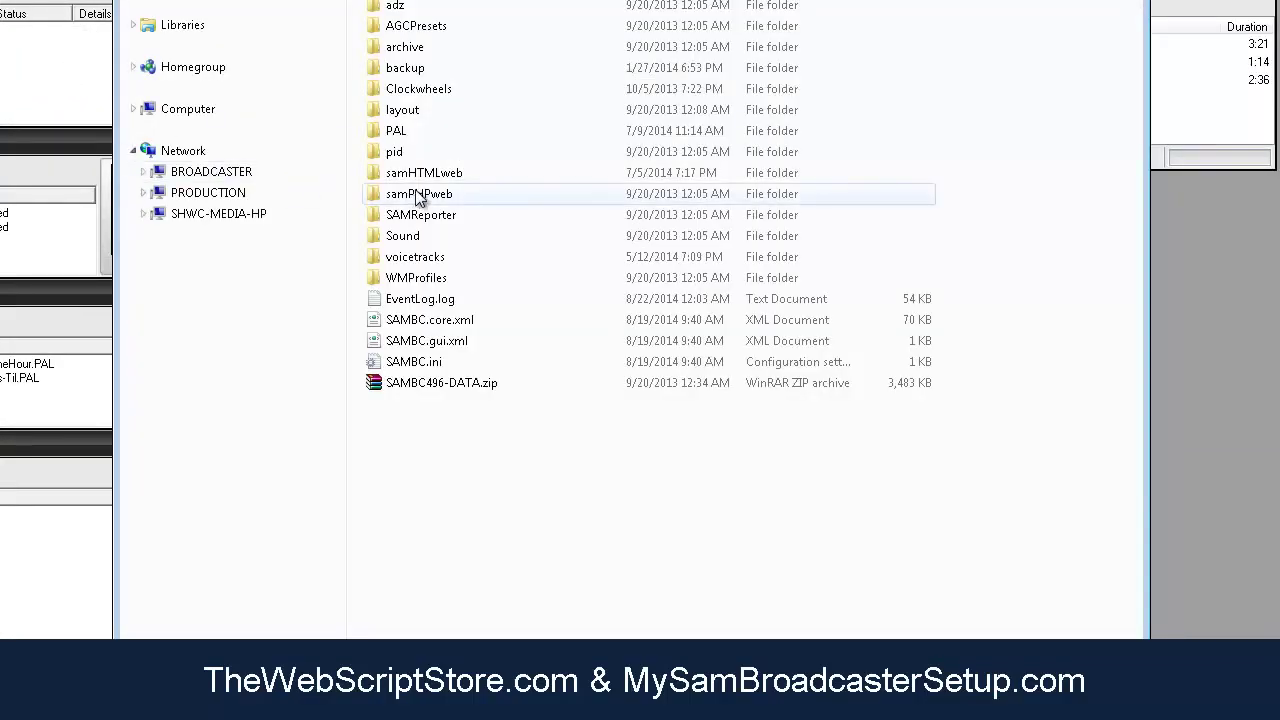
pyautogui.moveTo(417, 181)
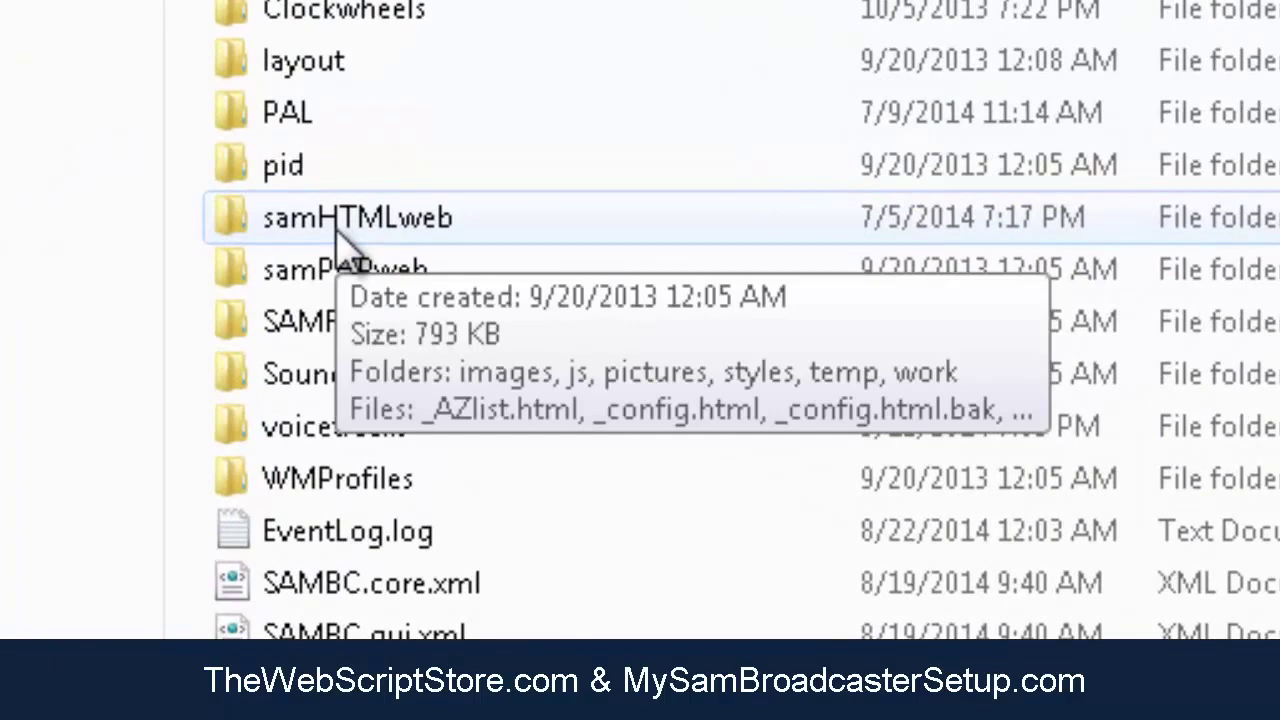
pyautogui.doubleClick(407, 226)
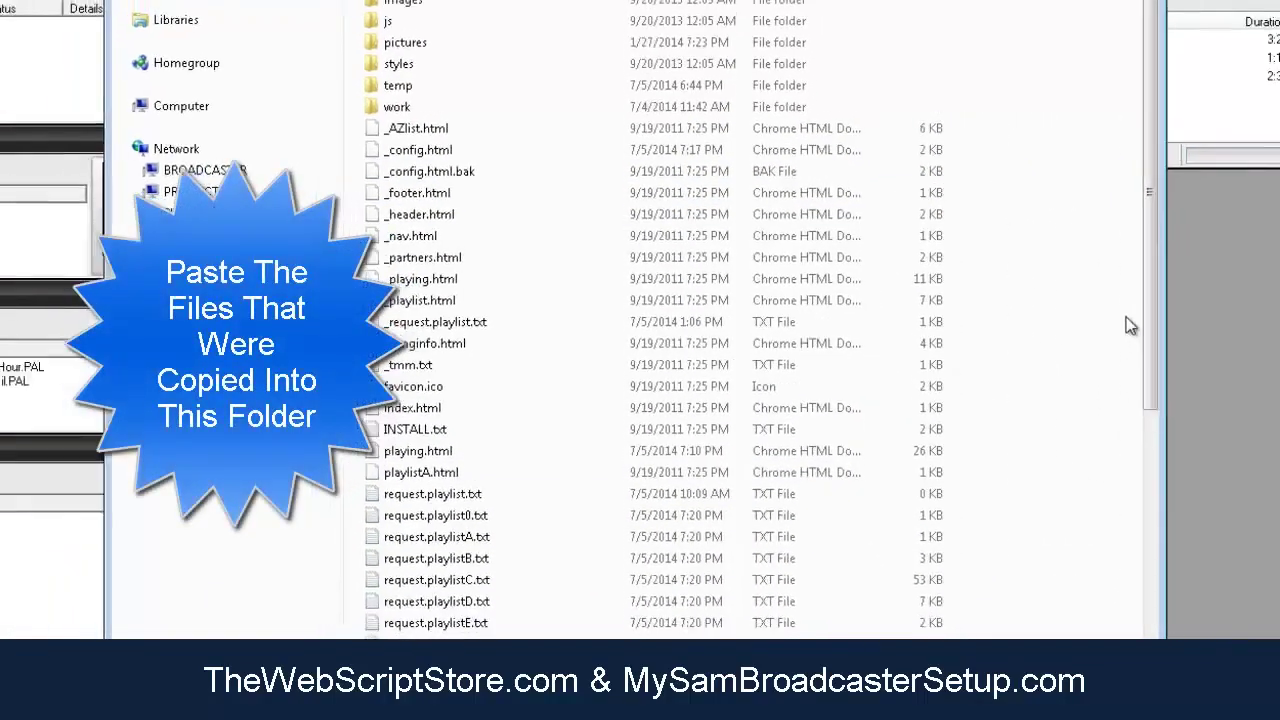
pyautogui.rightClick(1081, 424)
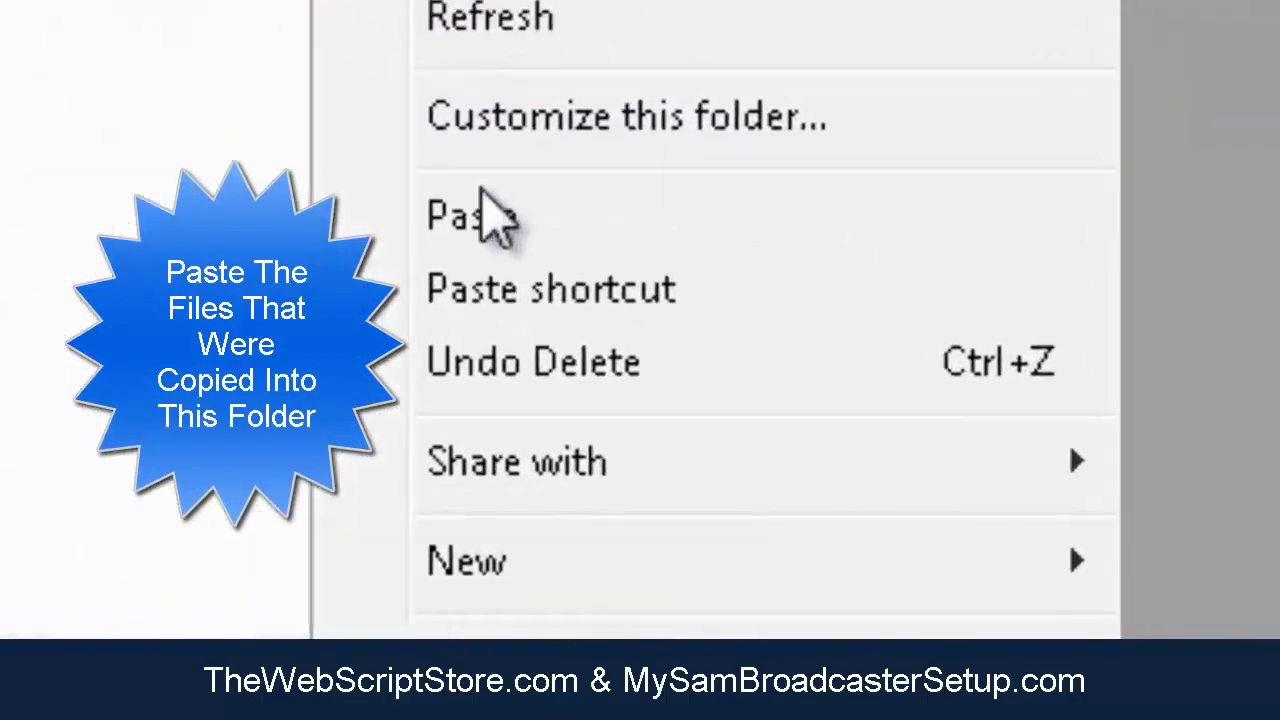
pyautogui.click(430, 212)
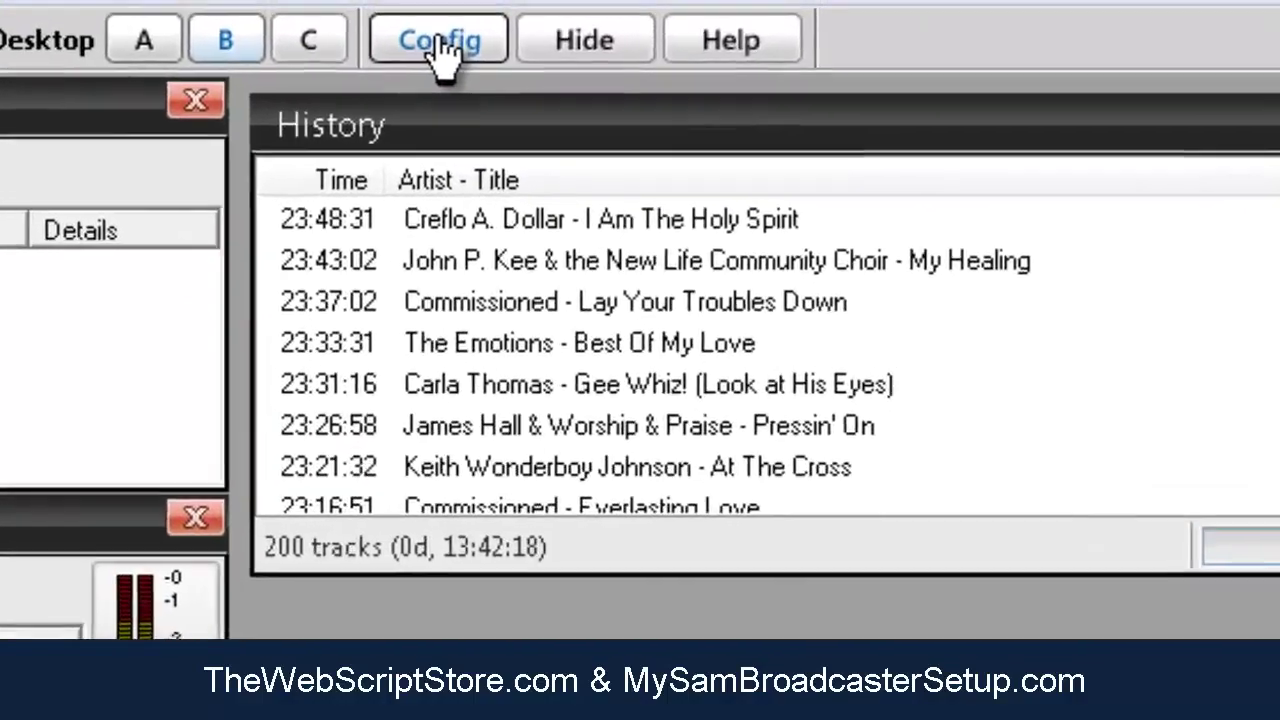
# Go to the HTML Output configuration and open the options of the third General HTML output entry.
pyautogui.click(705, 4)
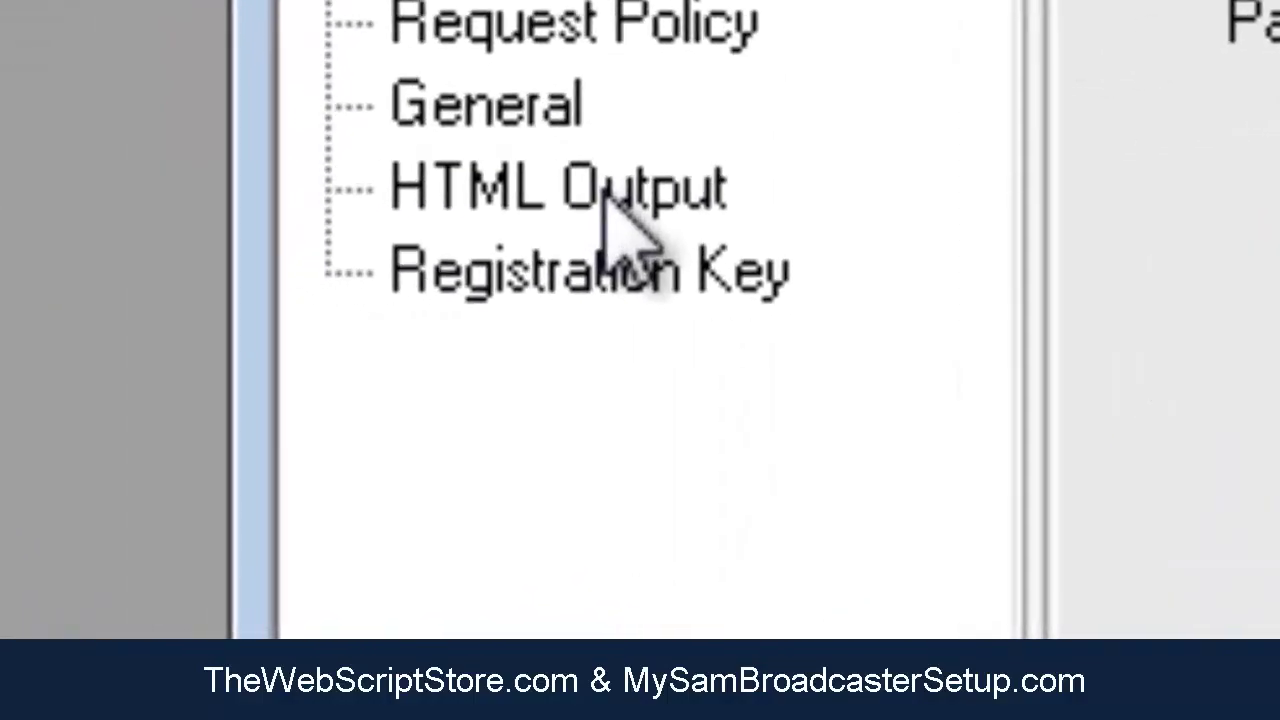
pyautogui.click(592, 190)
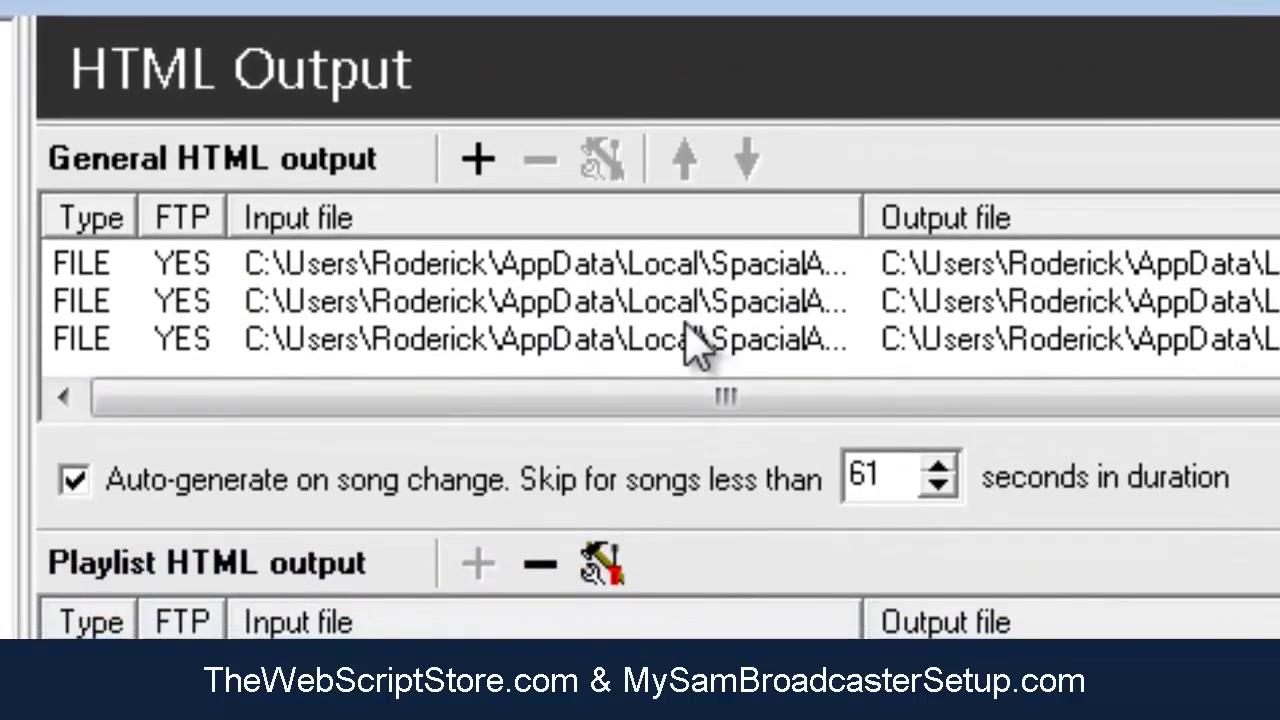
pyautogui.click(600, 340)
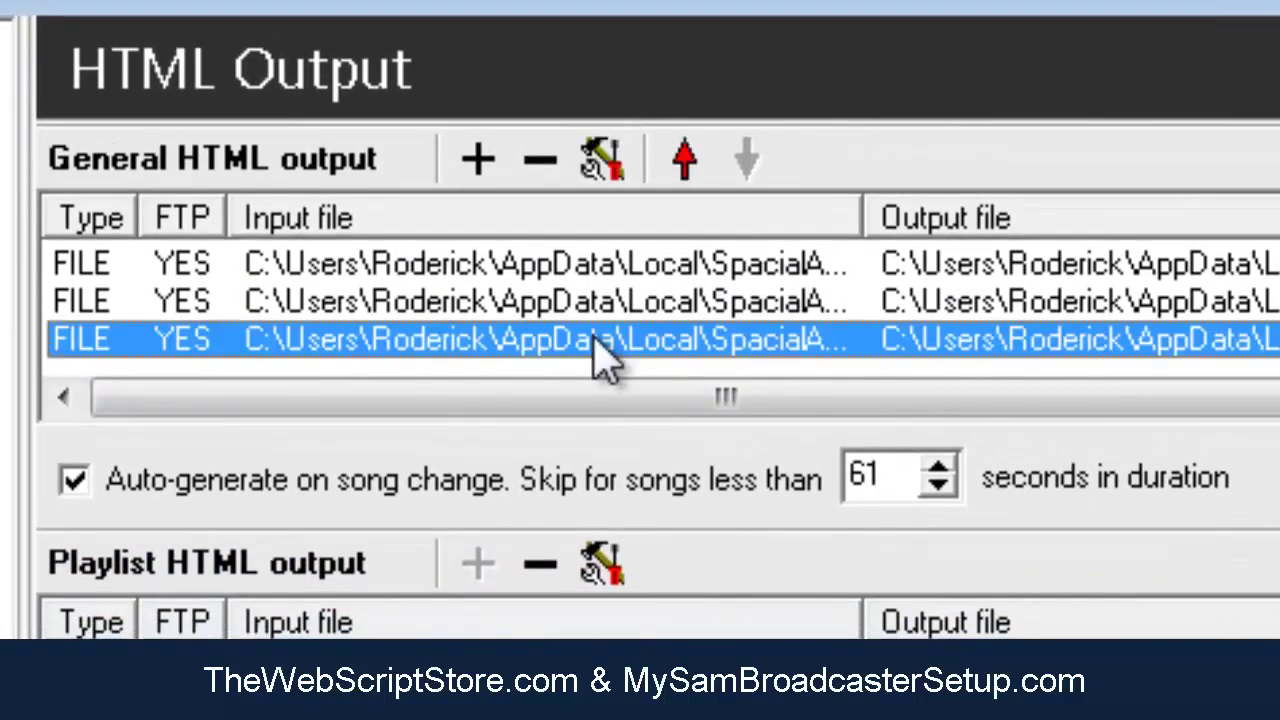
pyautogui.doubleClick(597, 340)
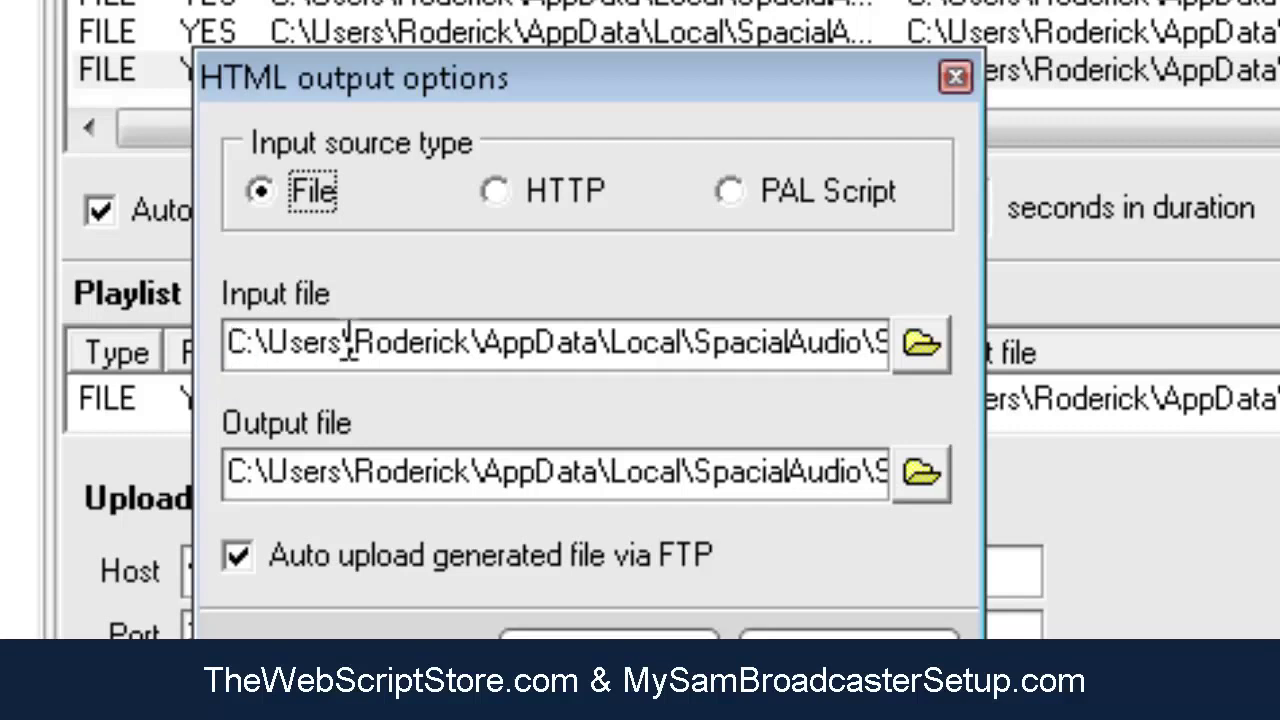
# Copy the full input file path of the third entry and close its options without saving changes.
pyautogui.rightClick(388, 350)
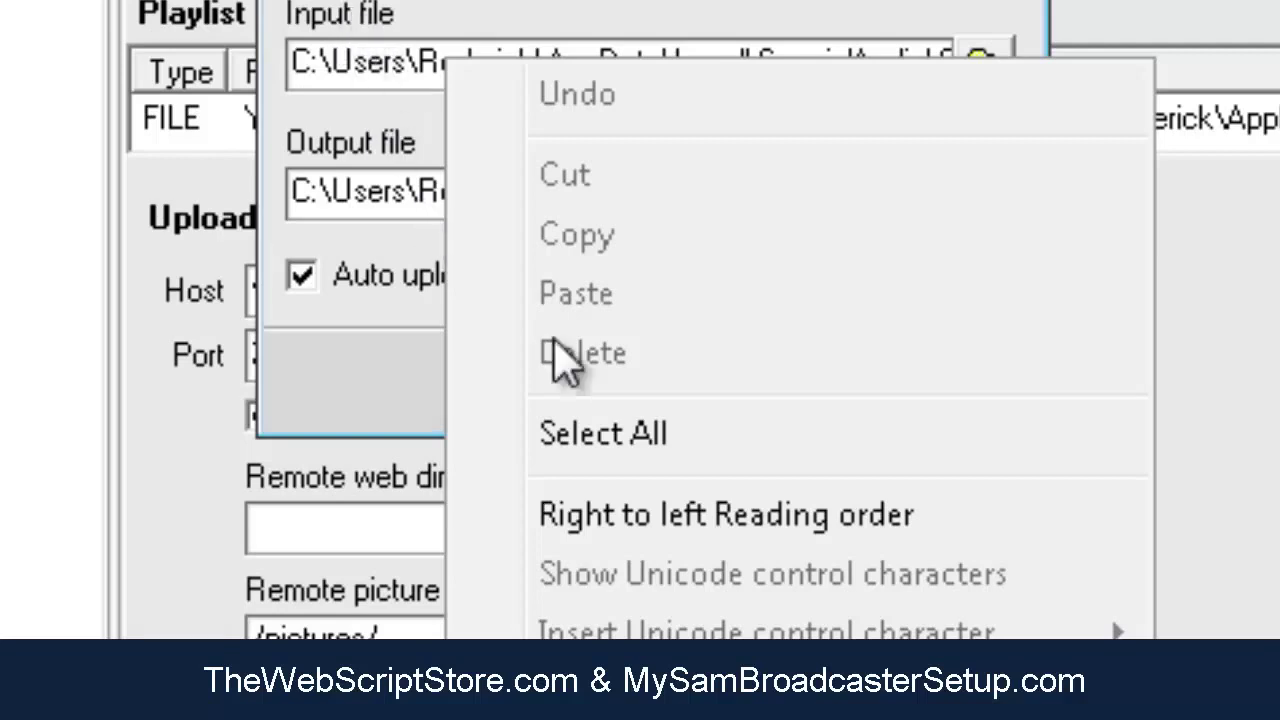
pyautogui.click(660, 434)
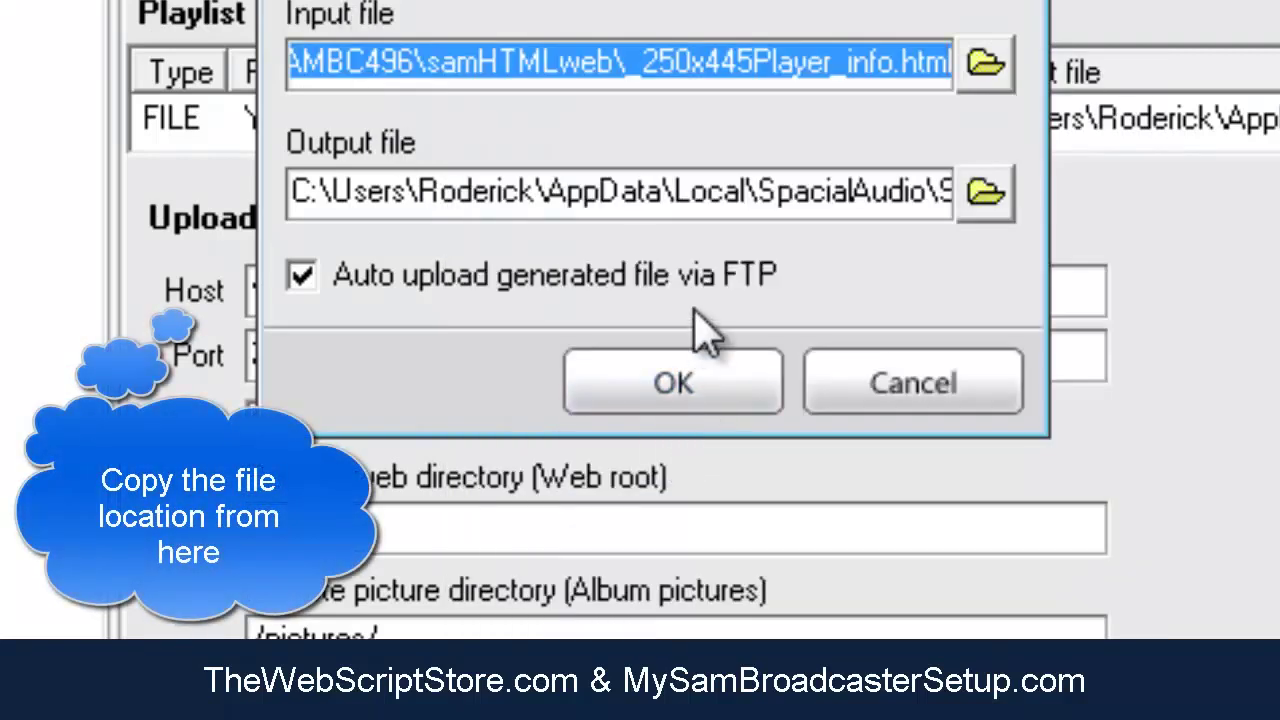
pyautogui.rightClick(723, 62)
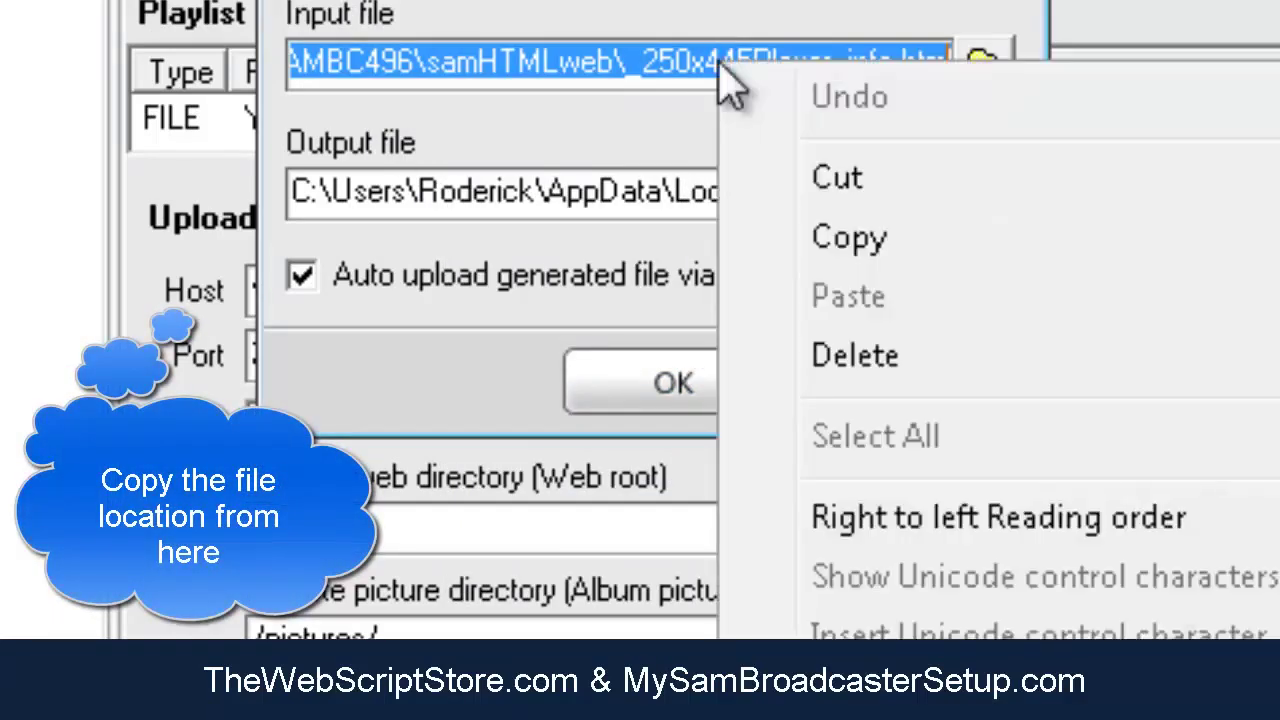
pyautogui.click(850, 258)
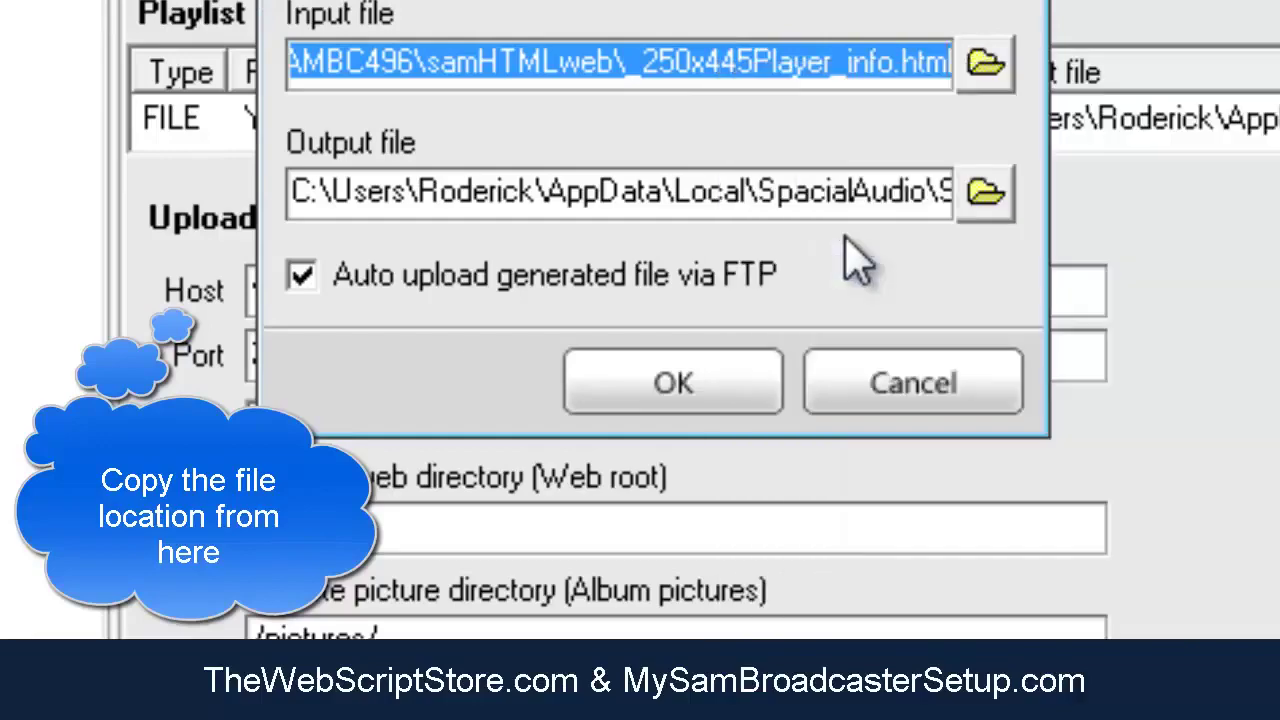
pyautogui.click(943, 384)
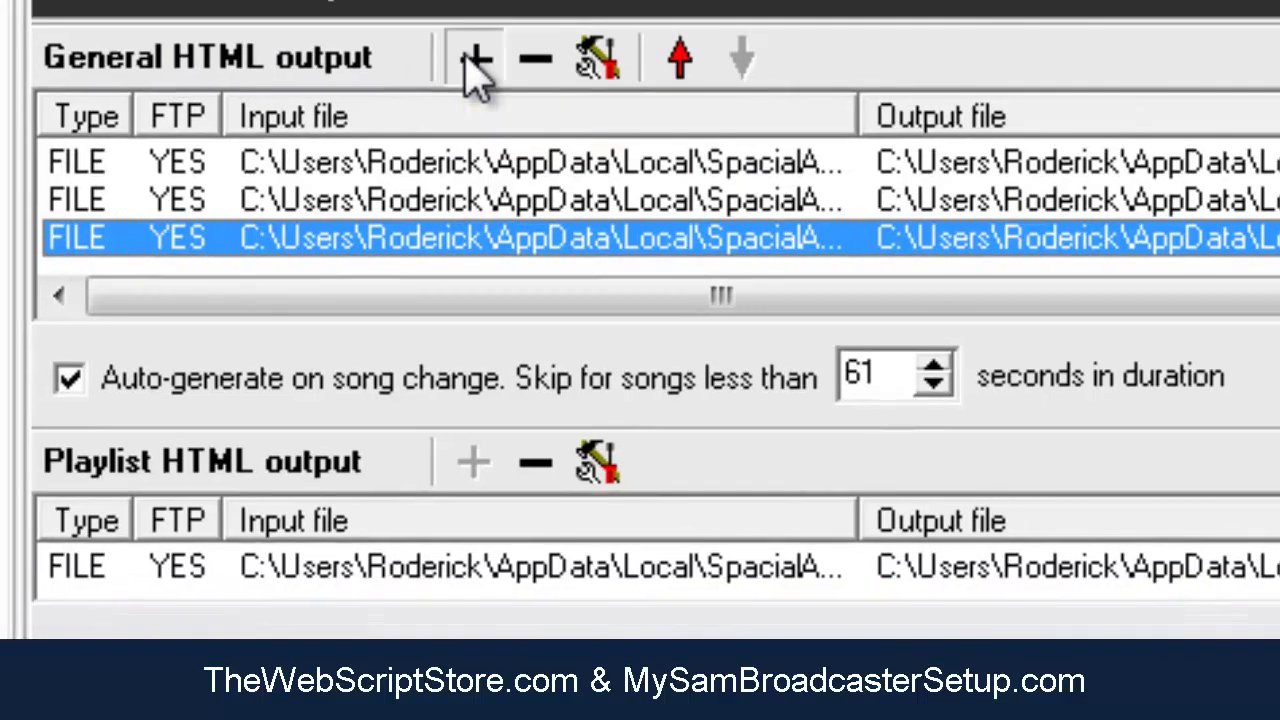
# Add a new General HTML output entry with File as the input source type.
pyautogui.click(470, 60)
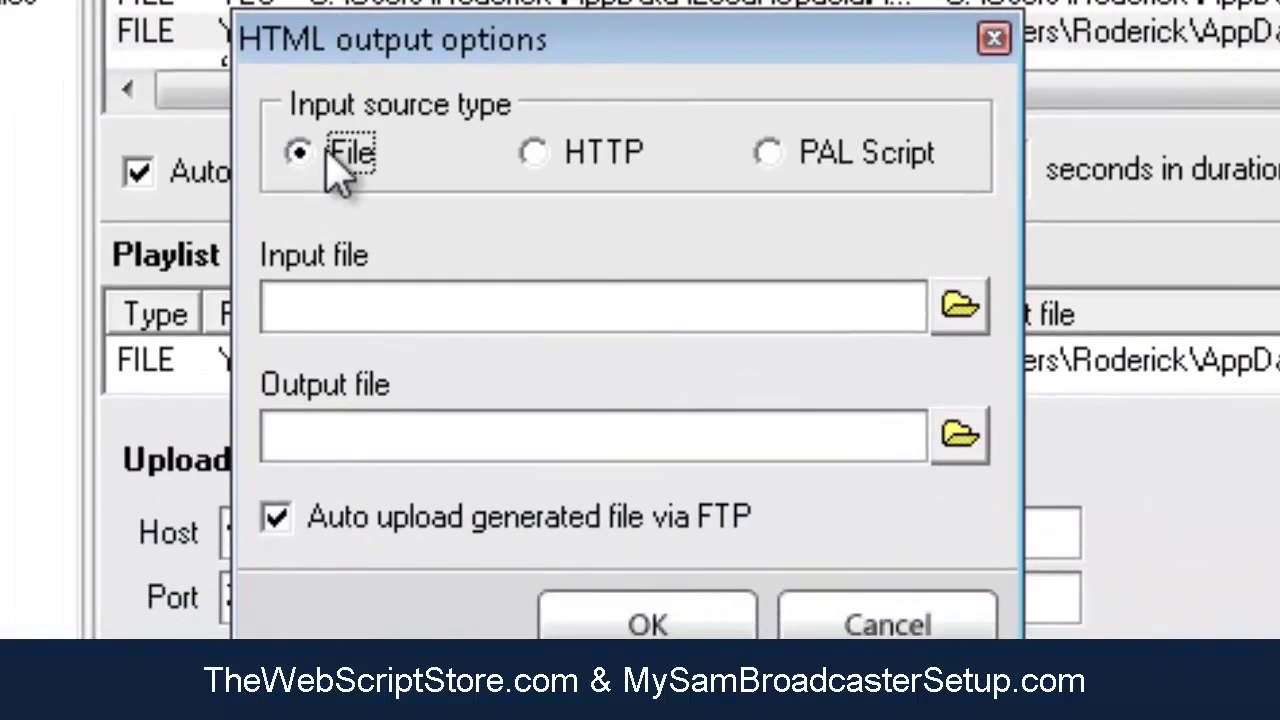
pyautogui.click(543, 160)
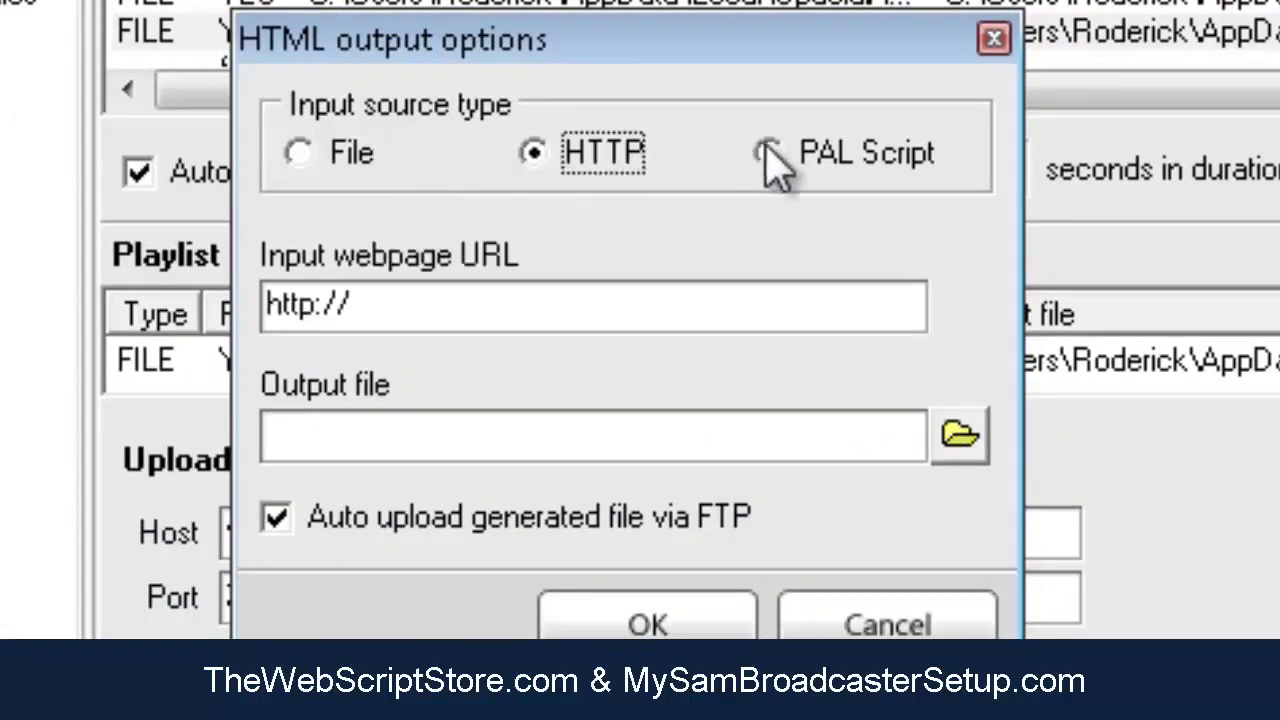
pyautogui.click(768, 158)
pyautogui.click(304, 150)
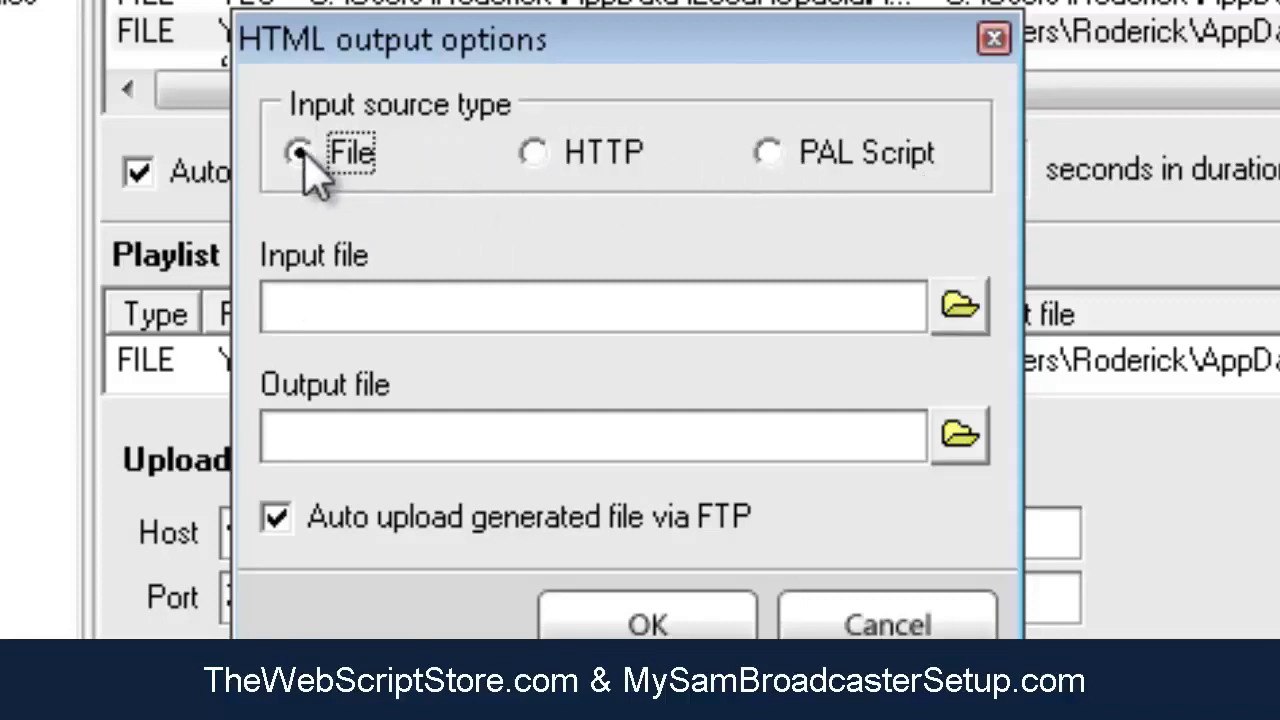
# Paste the copied path as the new entry's input file, and replace it with _172x172CD.html from the samHTMLweb folder.
pyautogui.rightClick(322, 306)
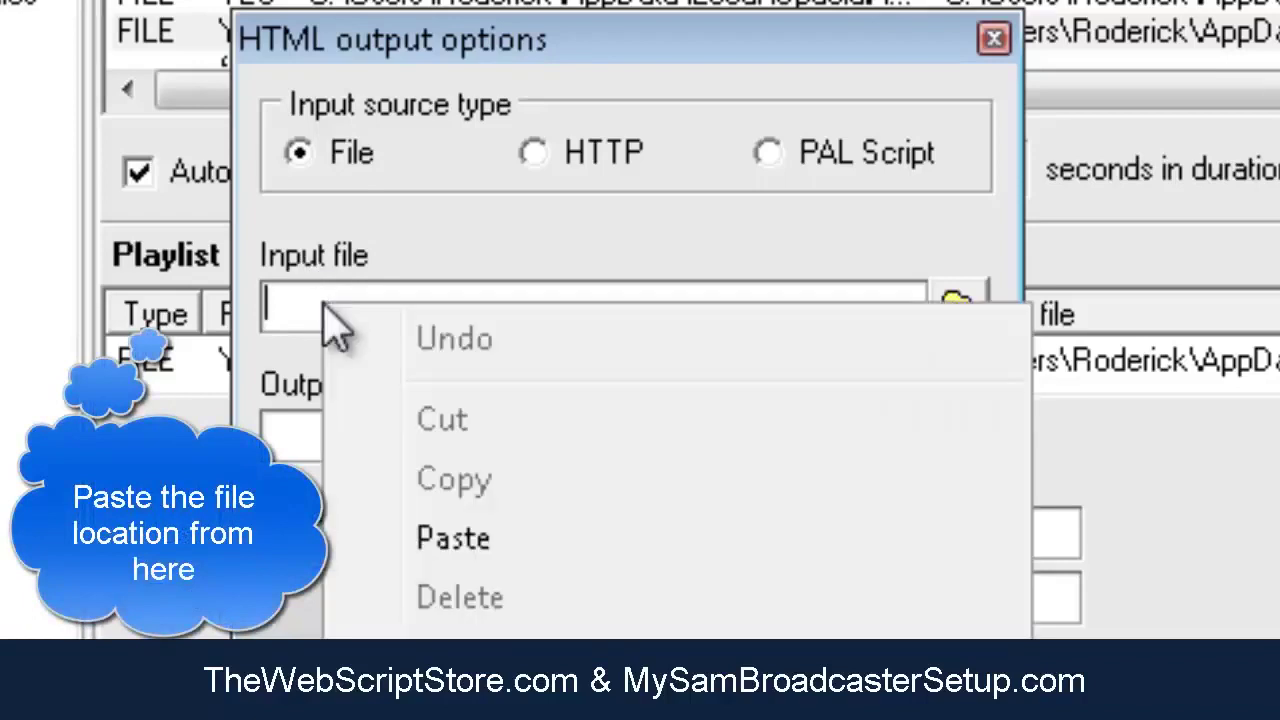
pyautogui.click(486, 540)
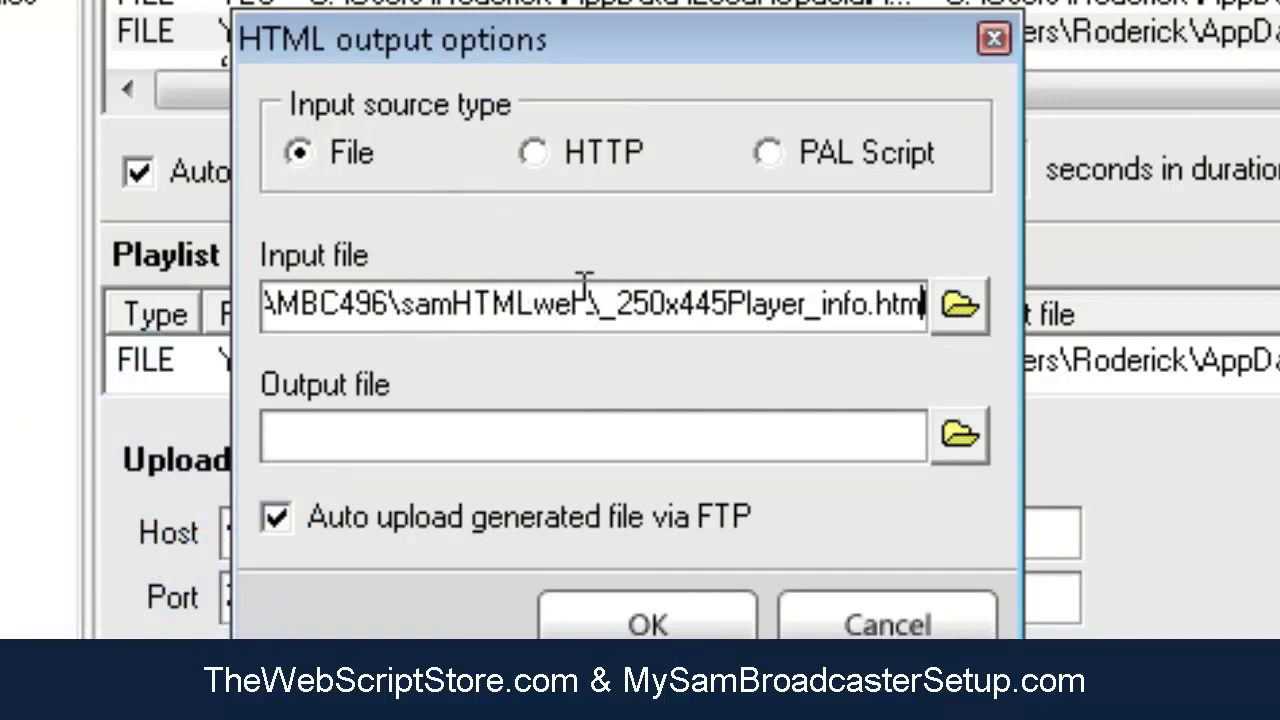
pyautogui.click(960, 310)
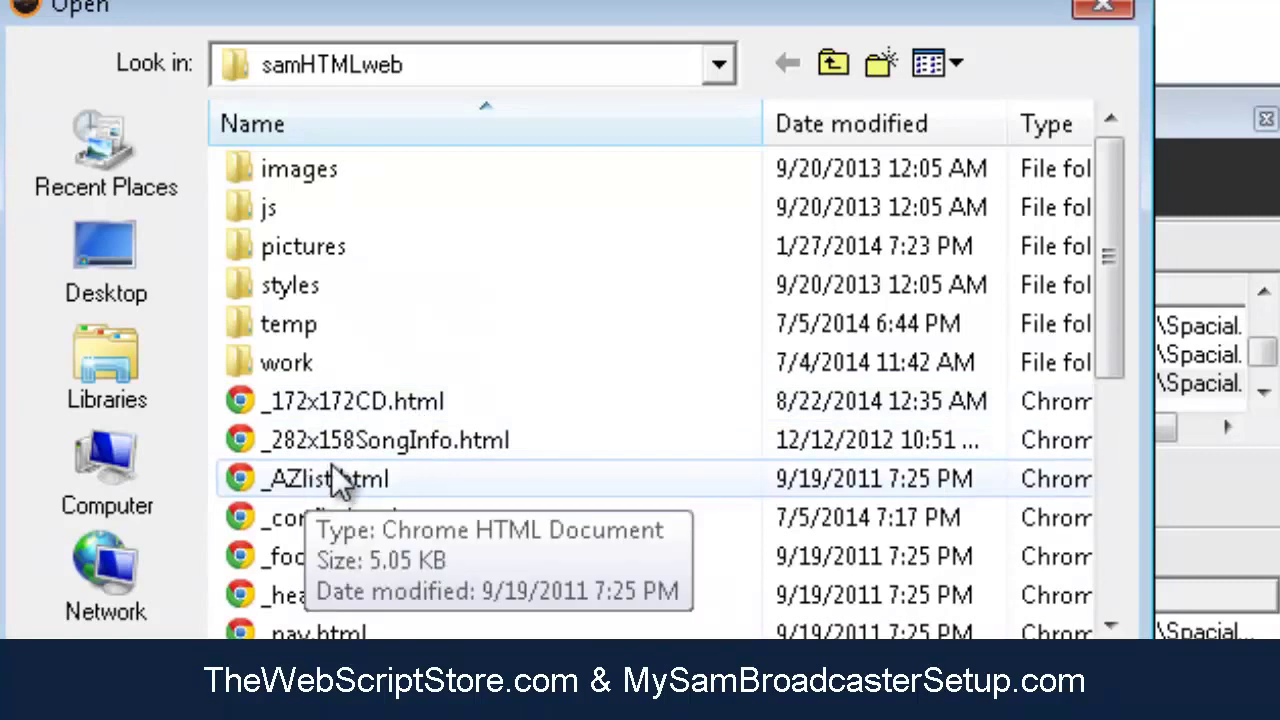
pyautogui.click(301, 399)
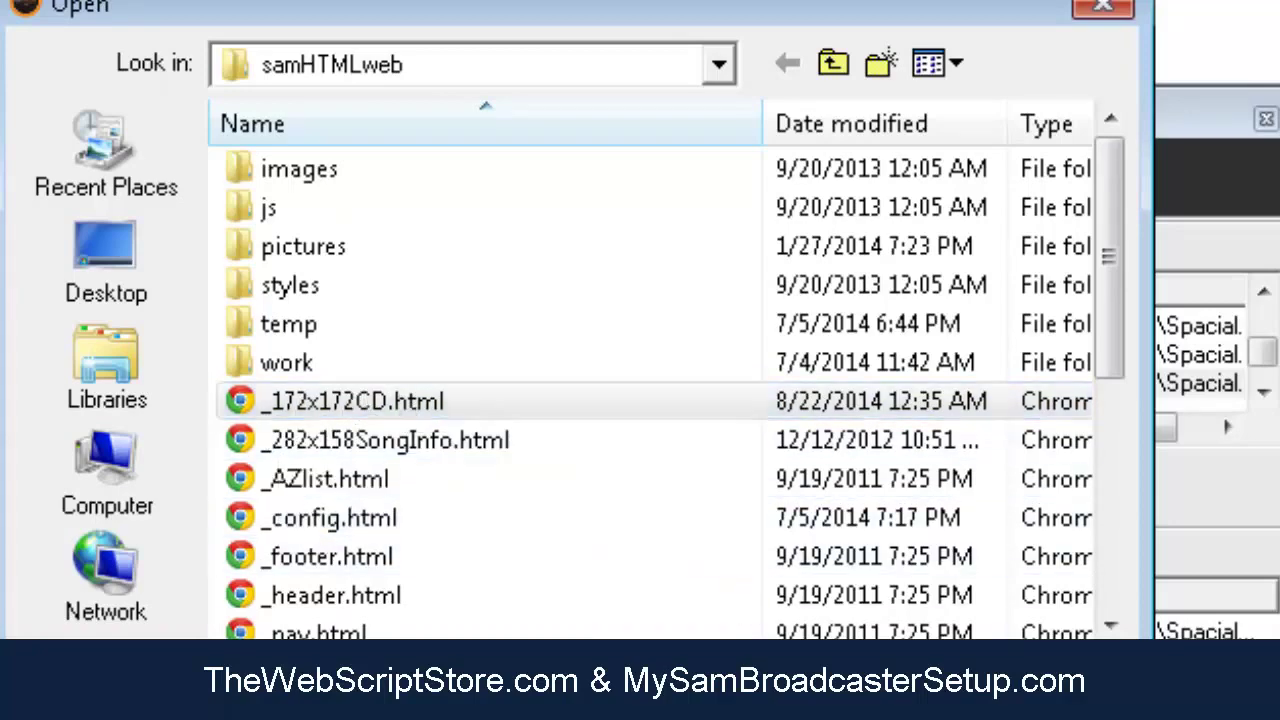
pyautogui.press('Return')
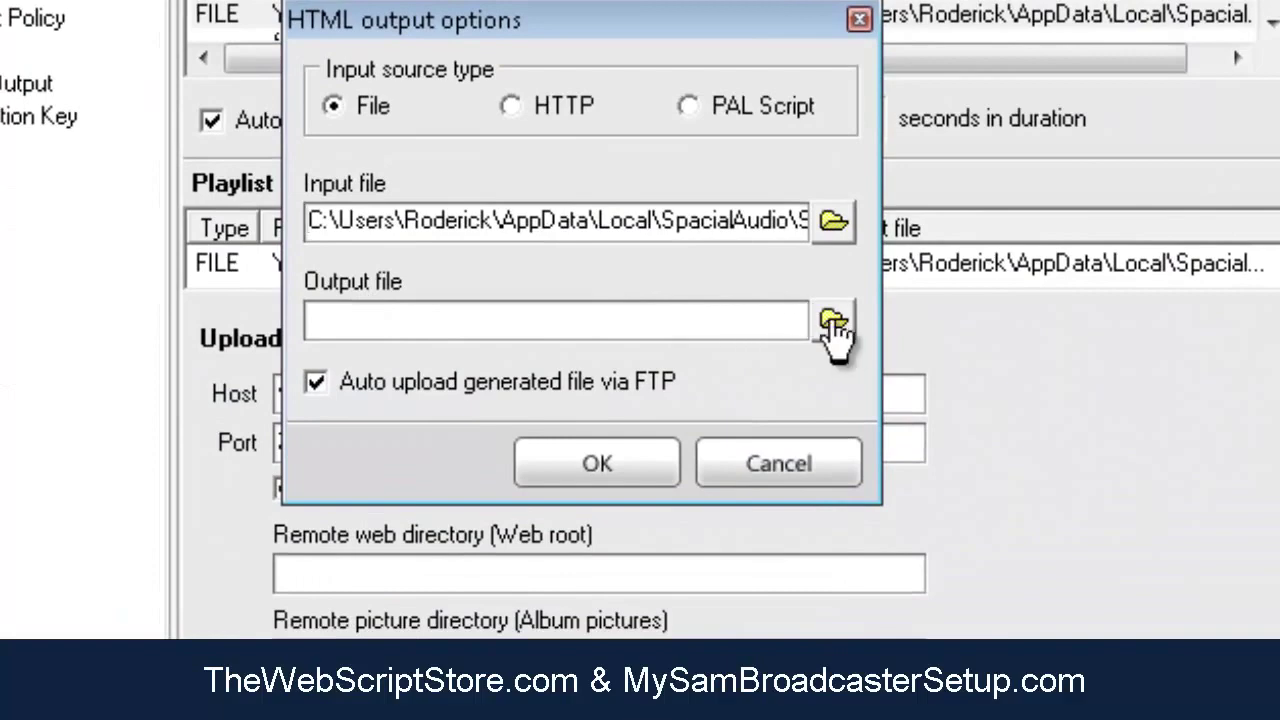
# Set the new entry's output file to 172x172CD.html from the samHTMLweb folder and save the entry with automatic FTP upload enabled.
pyautogui.click(835, 322)
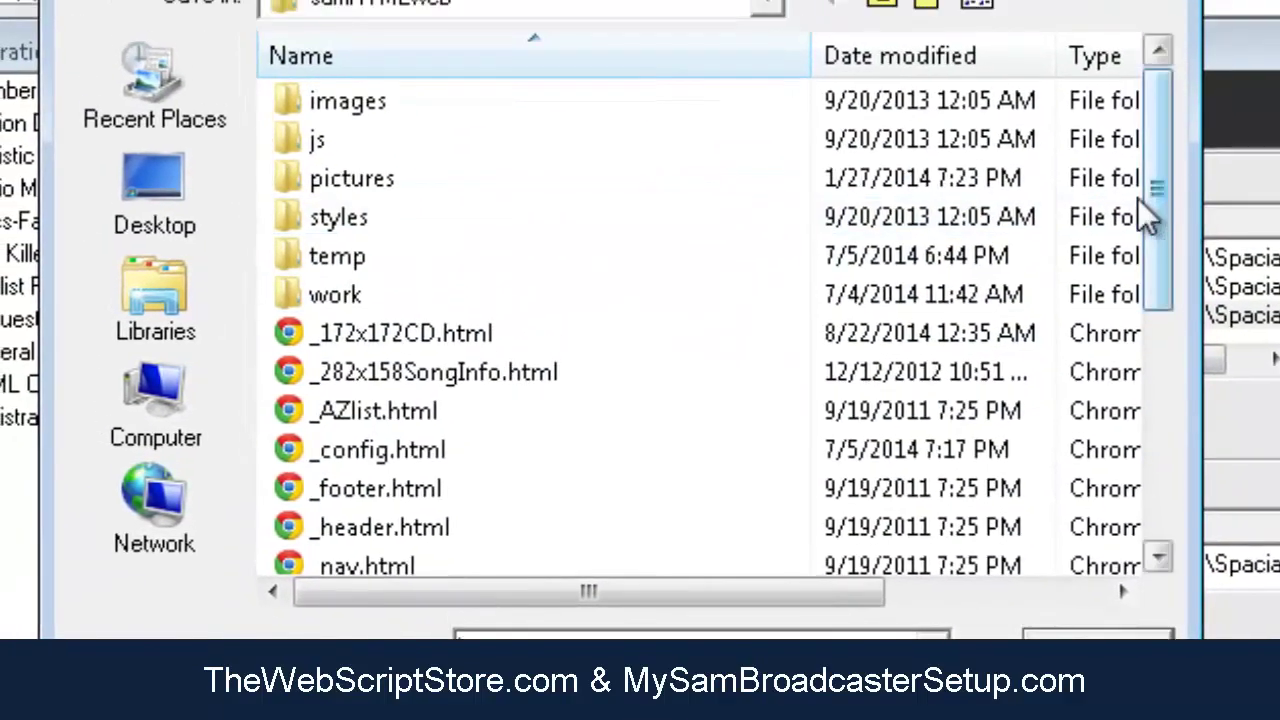
pyautogui.moveTo(1150, 196); pyautogui.dragTo(1182, 398)
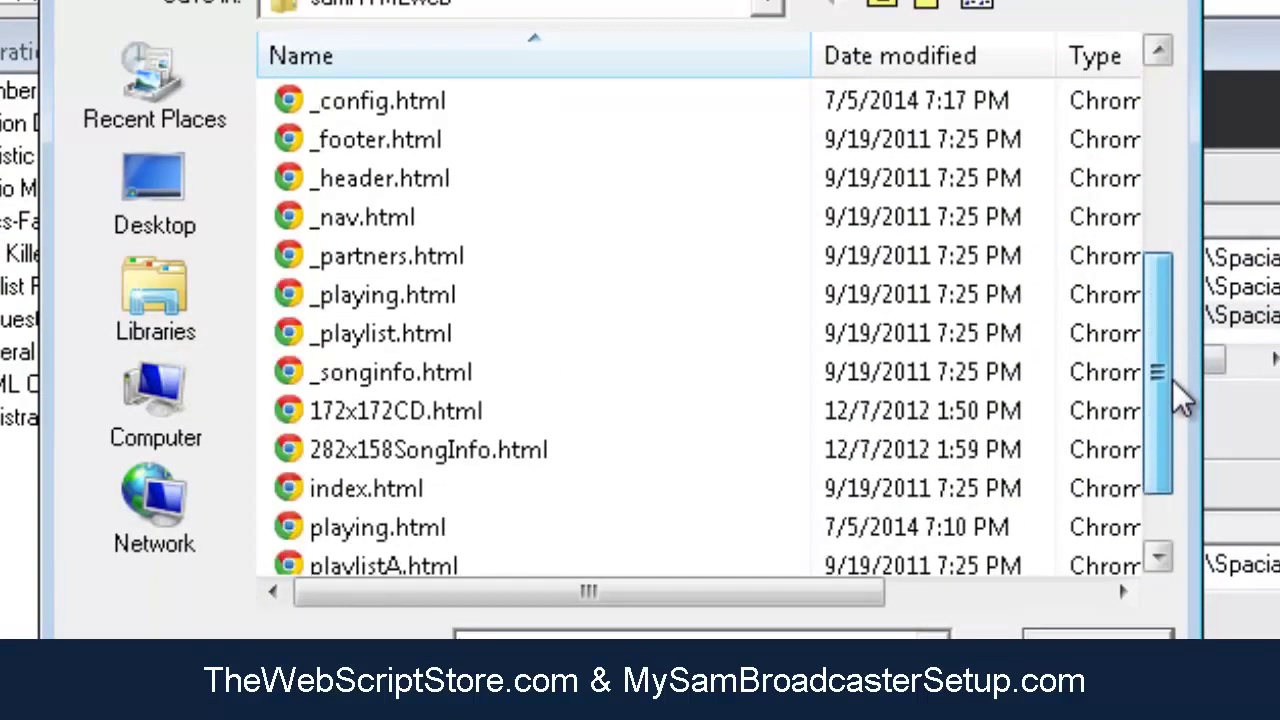
pyautogui.click(374, 406)
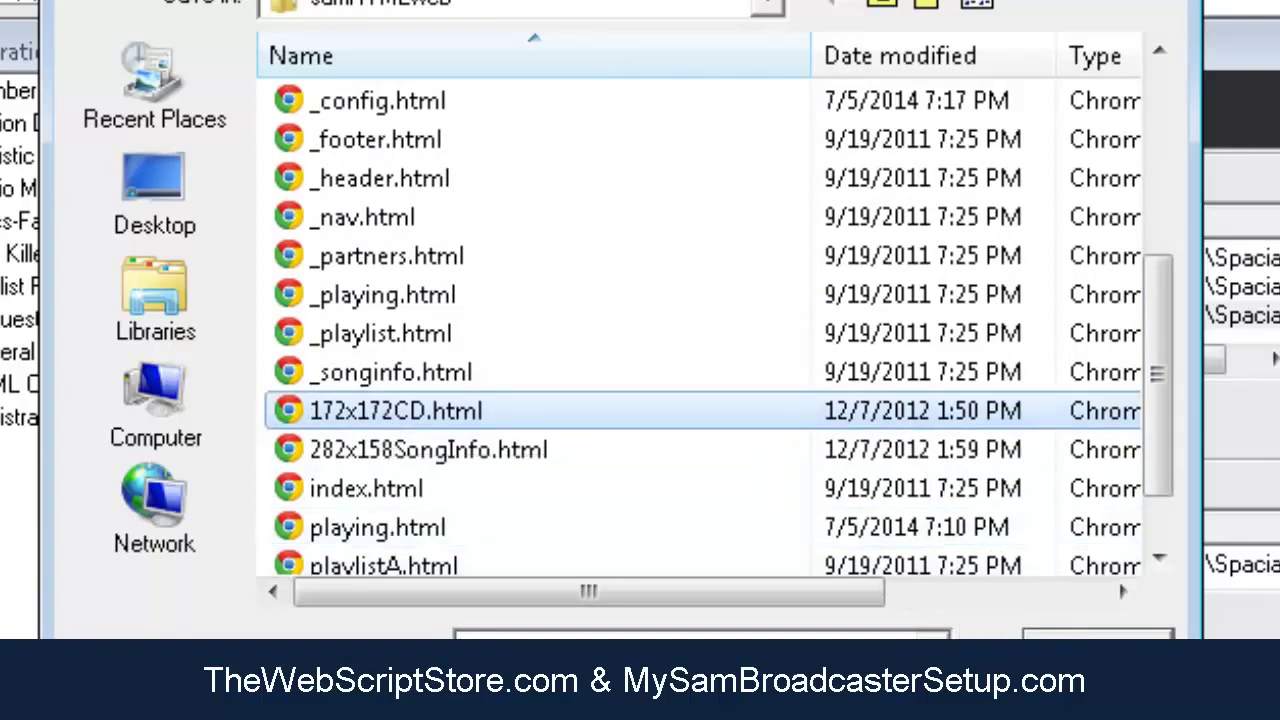
pyautogui.click(1097, 636)
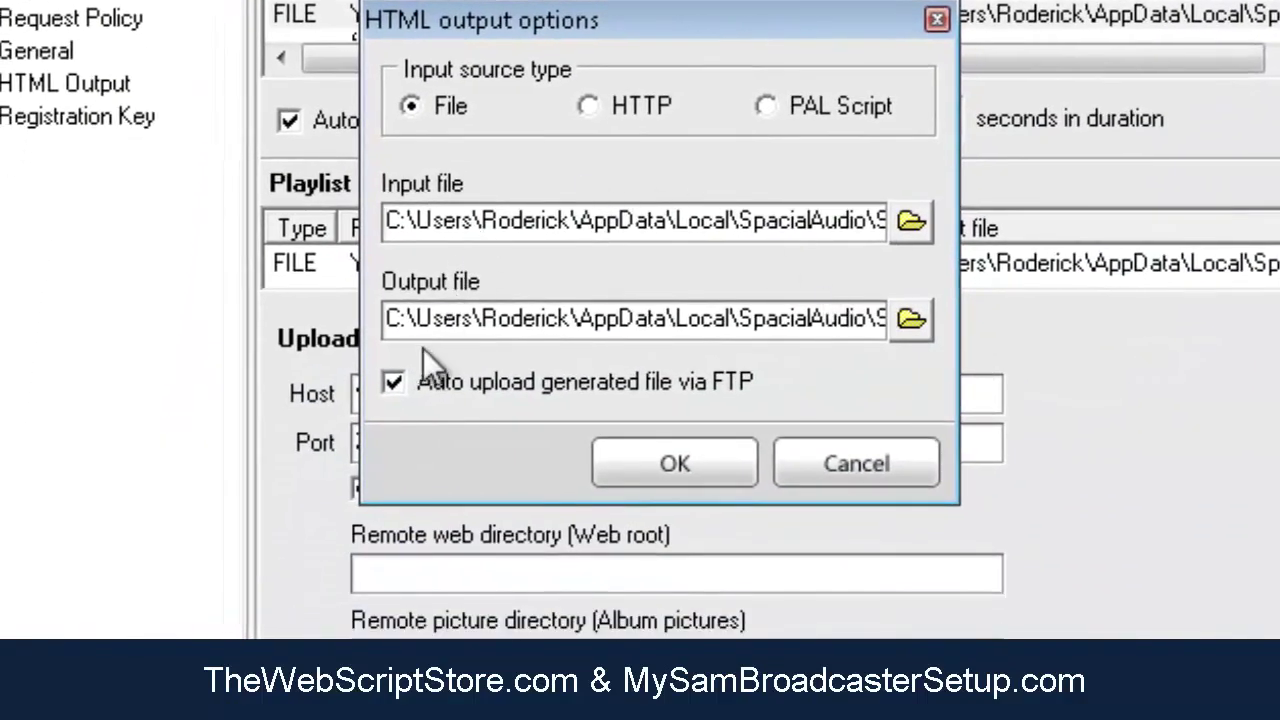
pyautogui.click(393, 382)
pyautogui.click(675, 465)
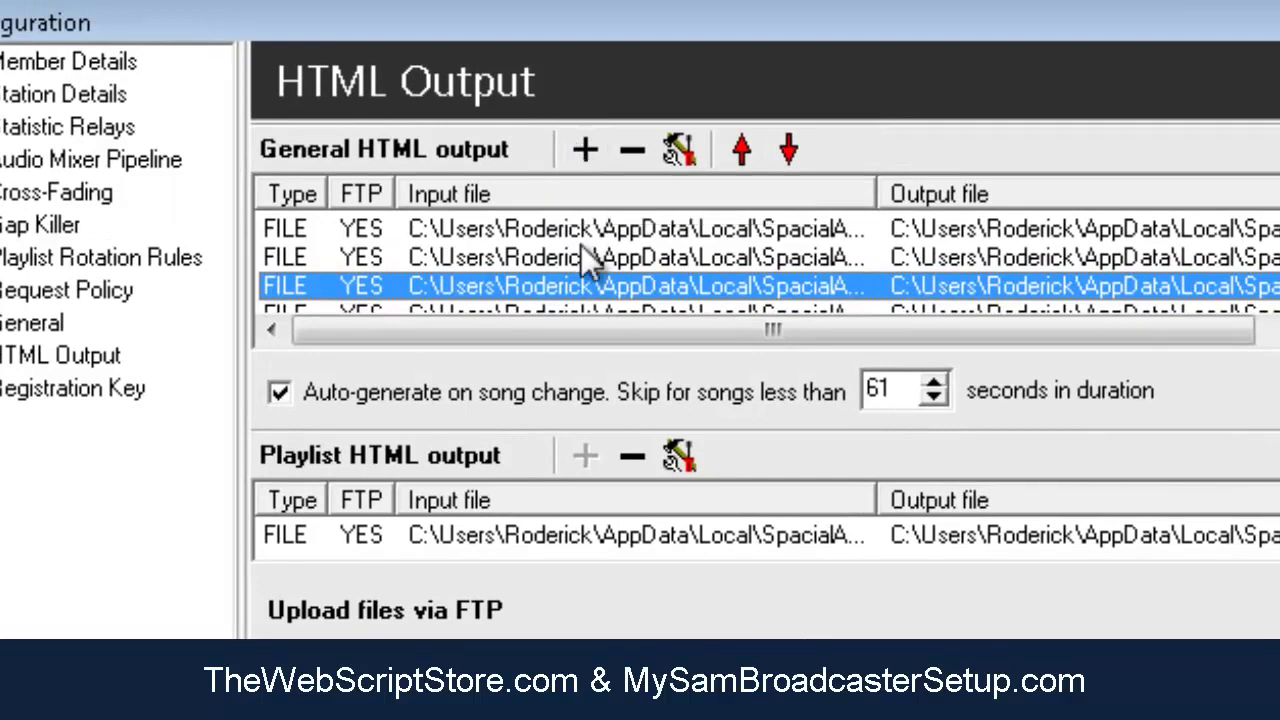
# Add another General HTML output entry of source type File with _282x158SongInfo.html as its input file.
pyautogui.click(585, 152)
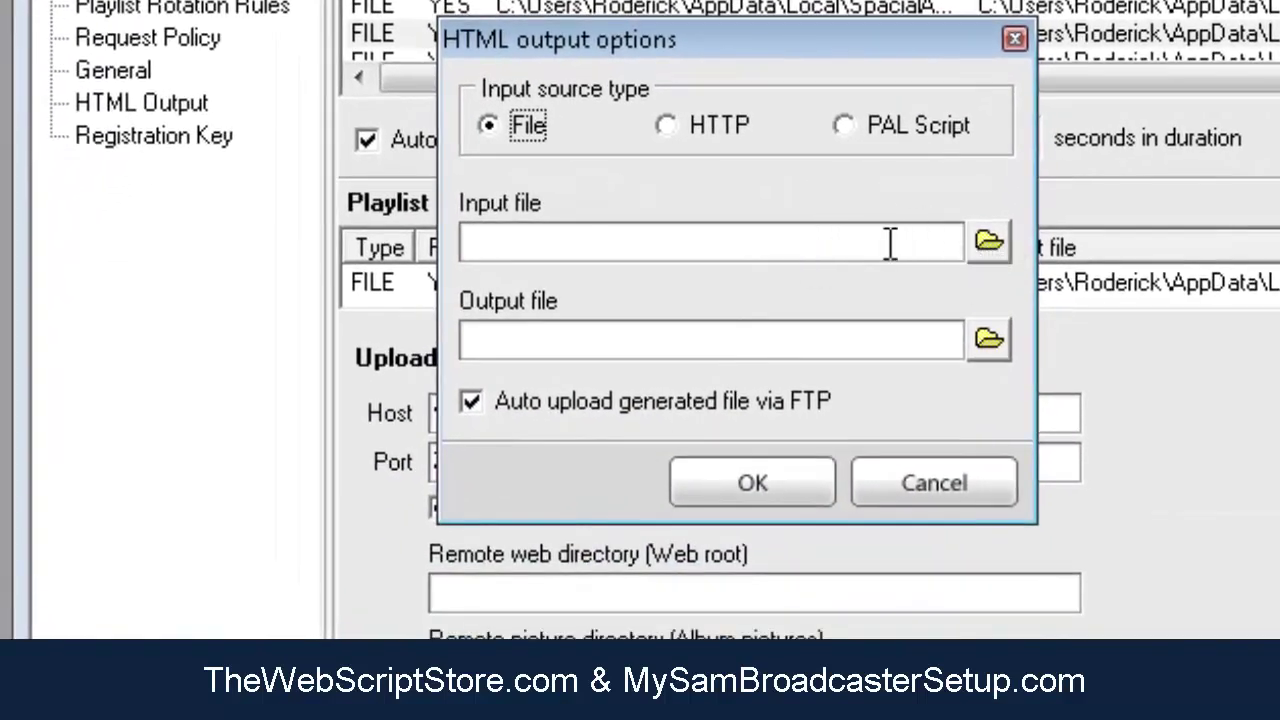
pyautogui.click(988, 242)
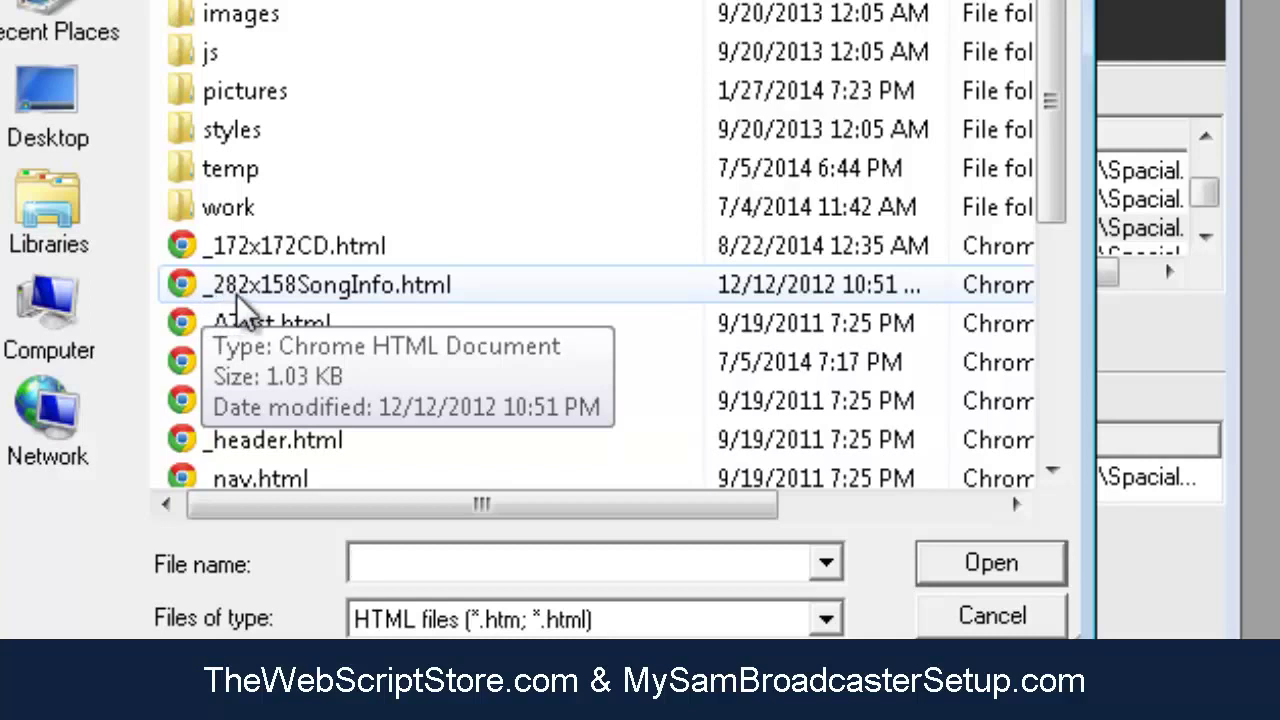
pyautogui.click(283, 292)
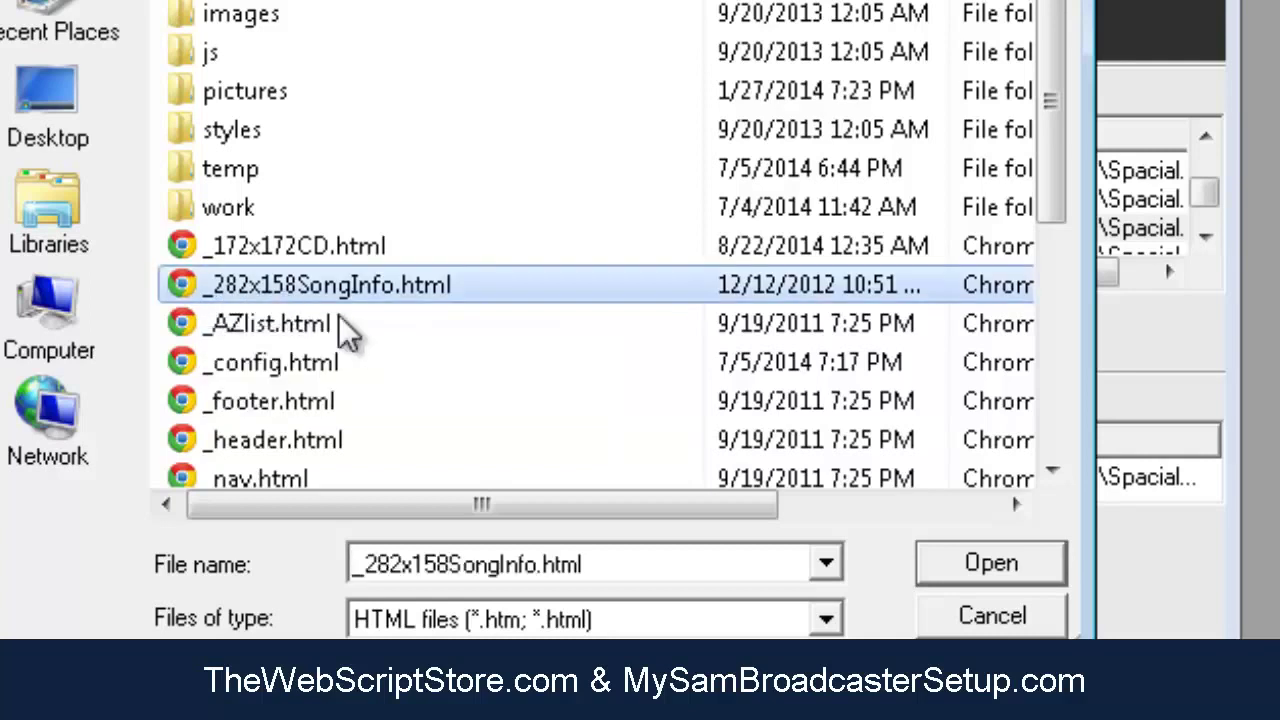
pyautogui.click(990, 565)
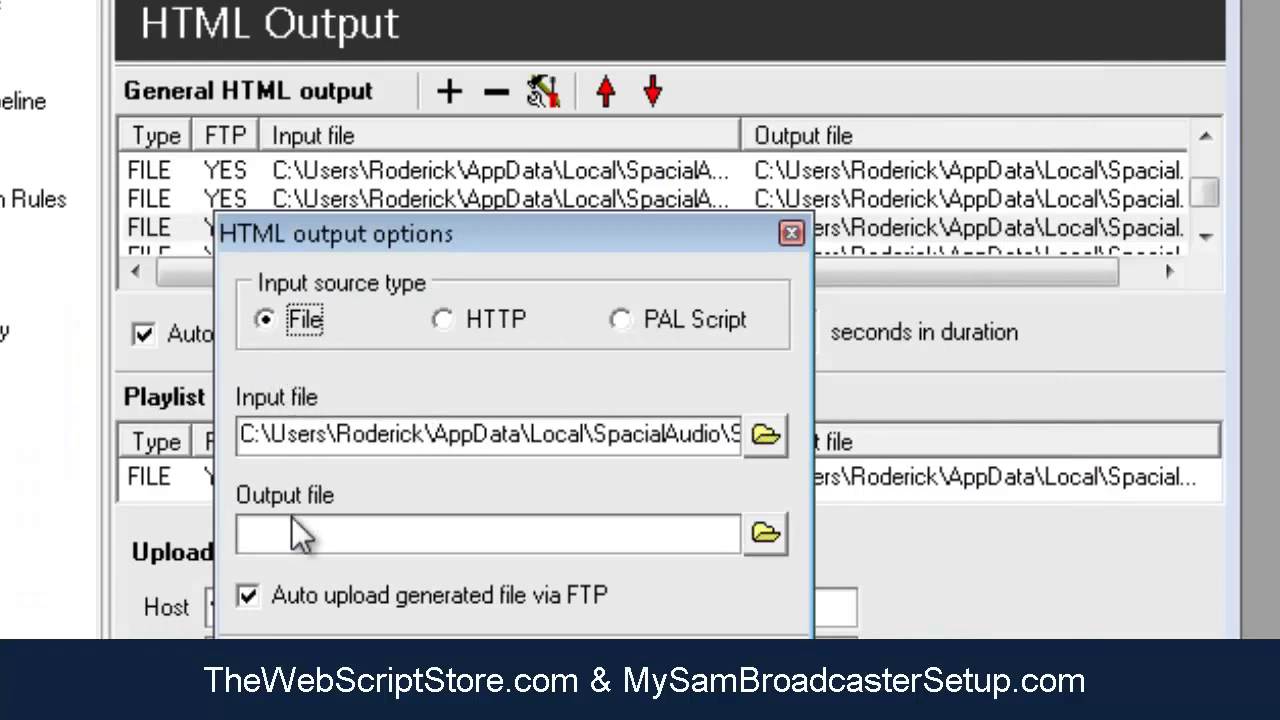
# Set this entry's output file to 282x158SongInfo.html and save the entry.
pyautogui.click(762, 535)
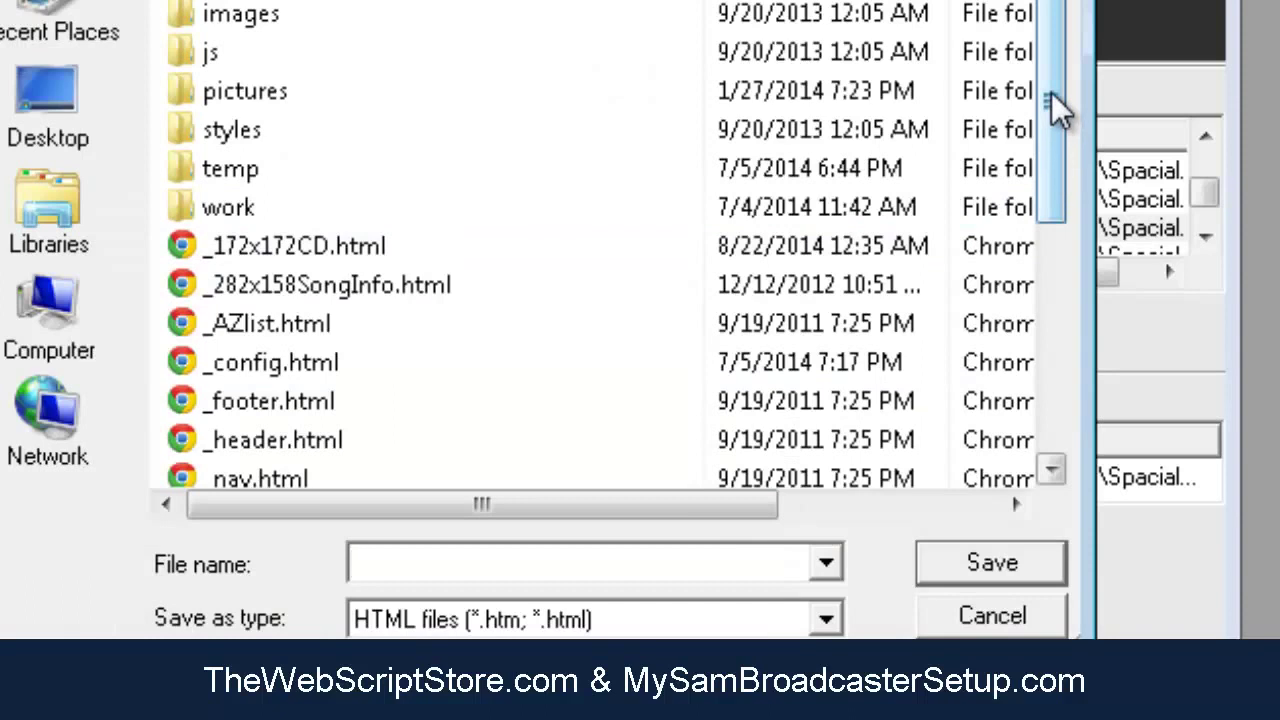
pyautogui.moveTo(1051, 92); pyautogui.dragTo(1090, 257)
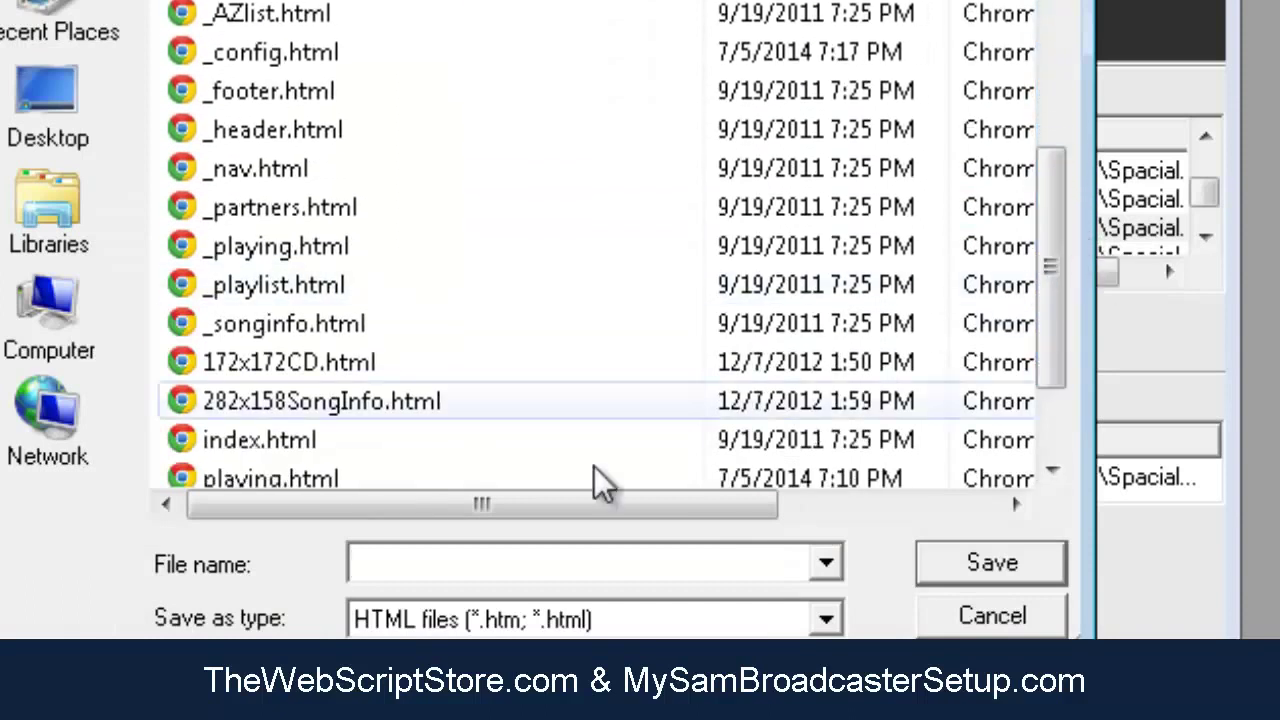
pyautogui.click(246, 399)
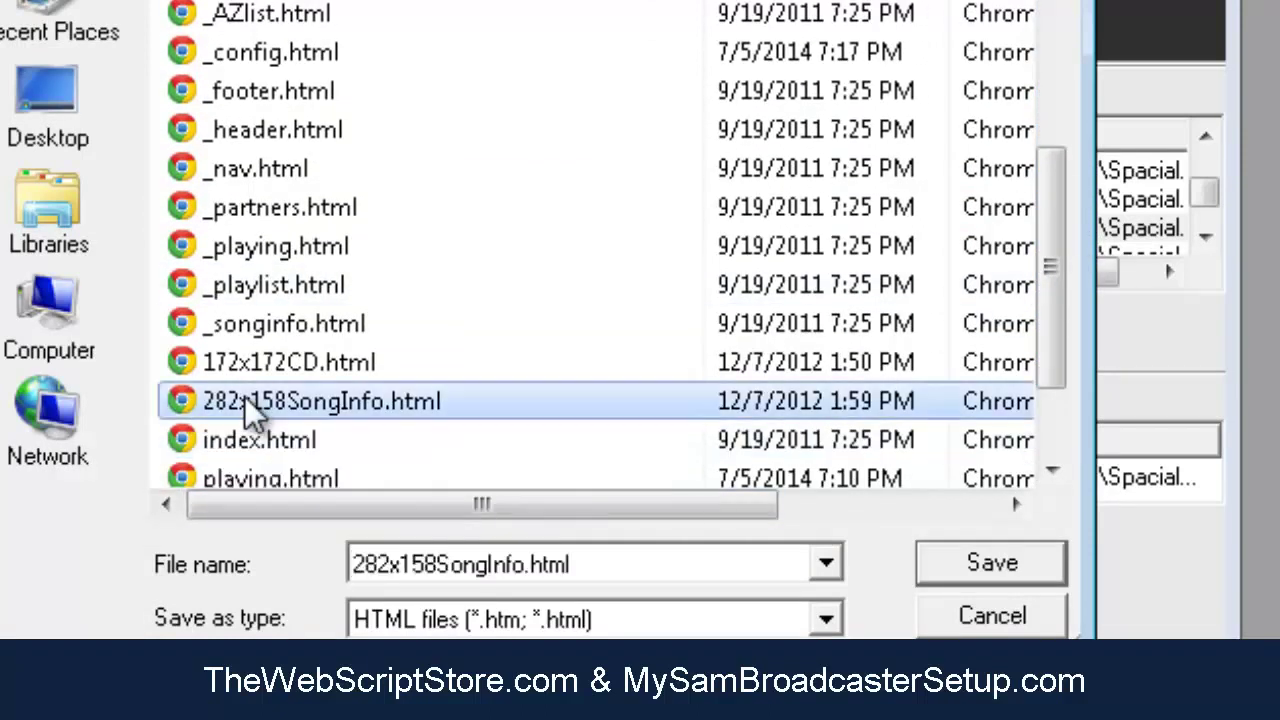
pyautogui.click(1012, 565)
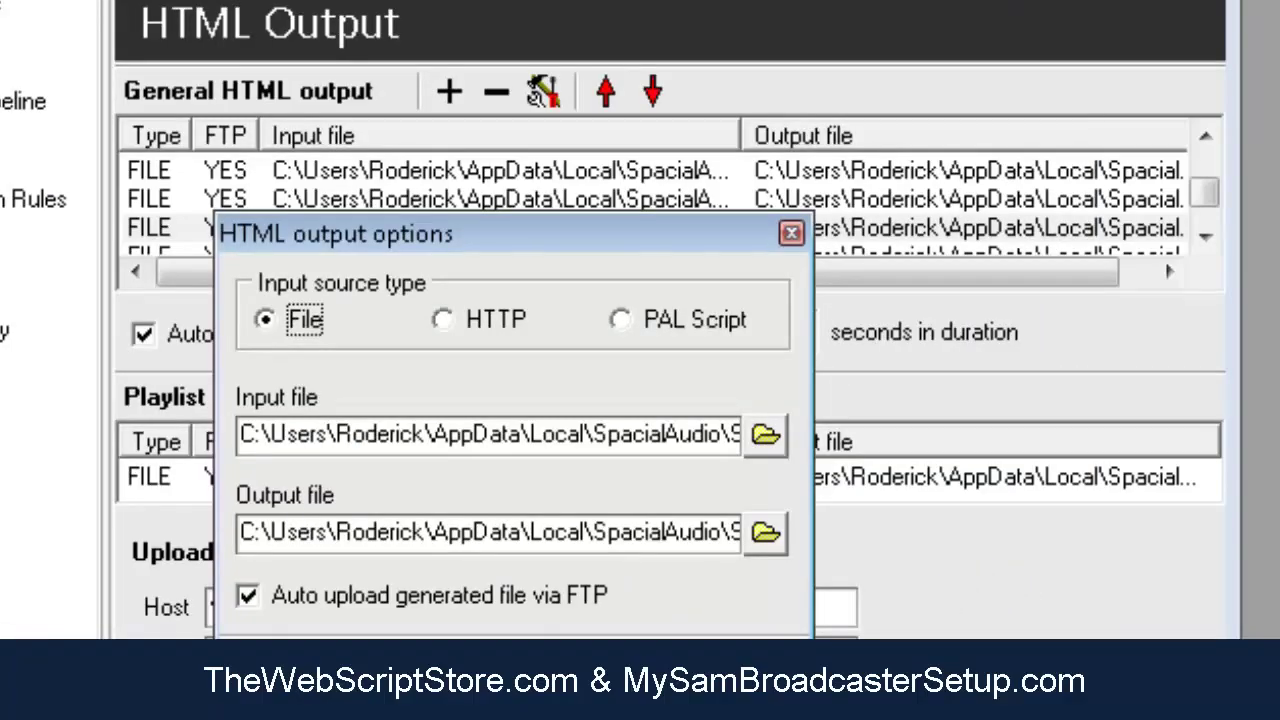
pyautogui.press('Return')
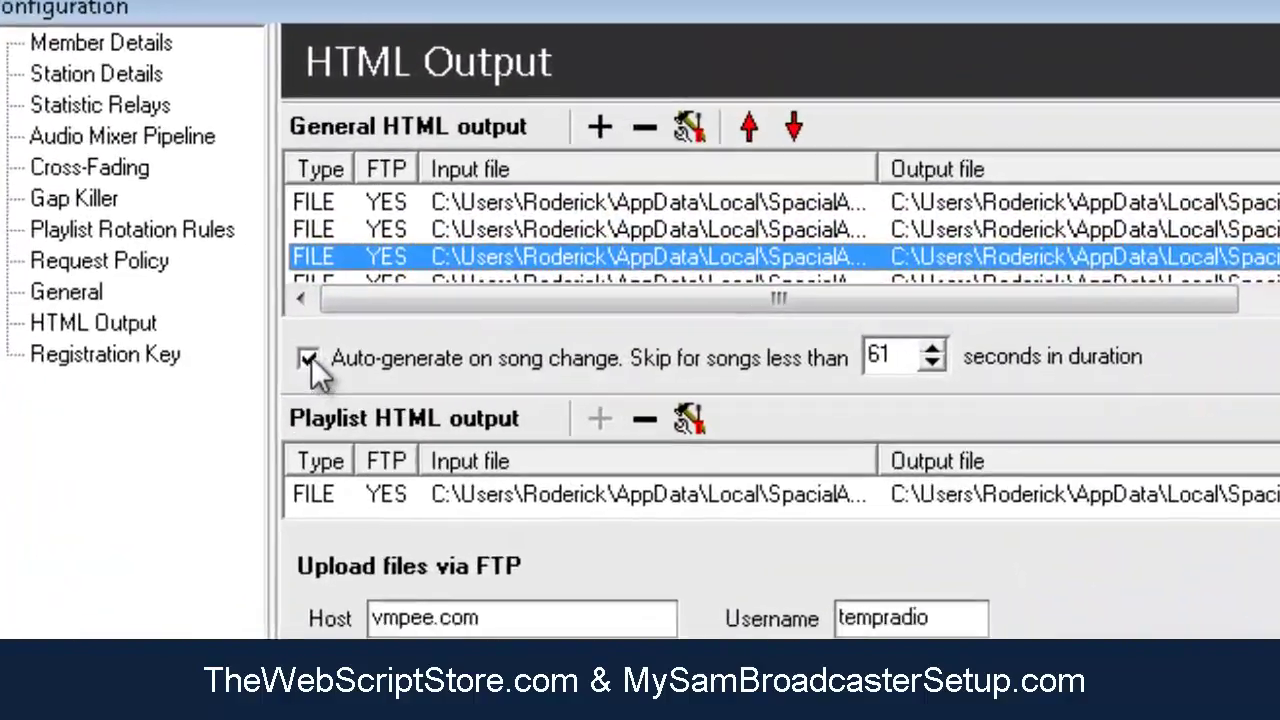
# Turn auto-generation on song change off and on again, and select the minimum song duration value.
pyautogui.click(514, 367)
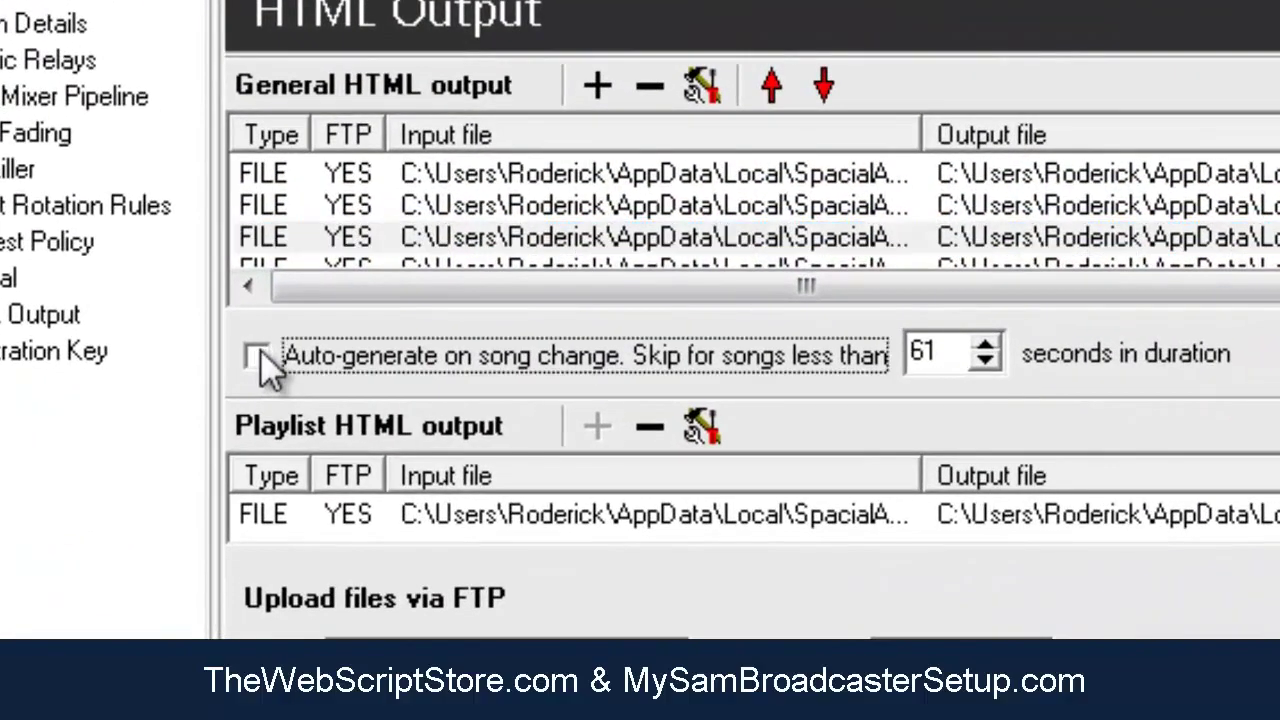
pyautogui.click(259, 353)
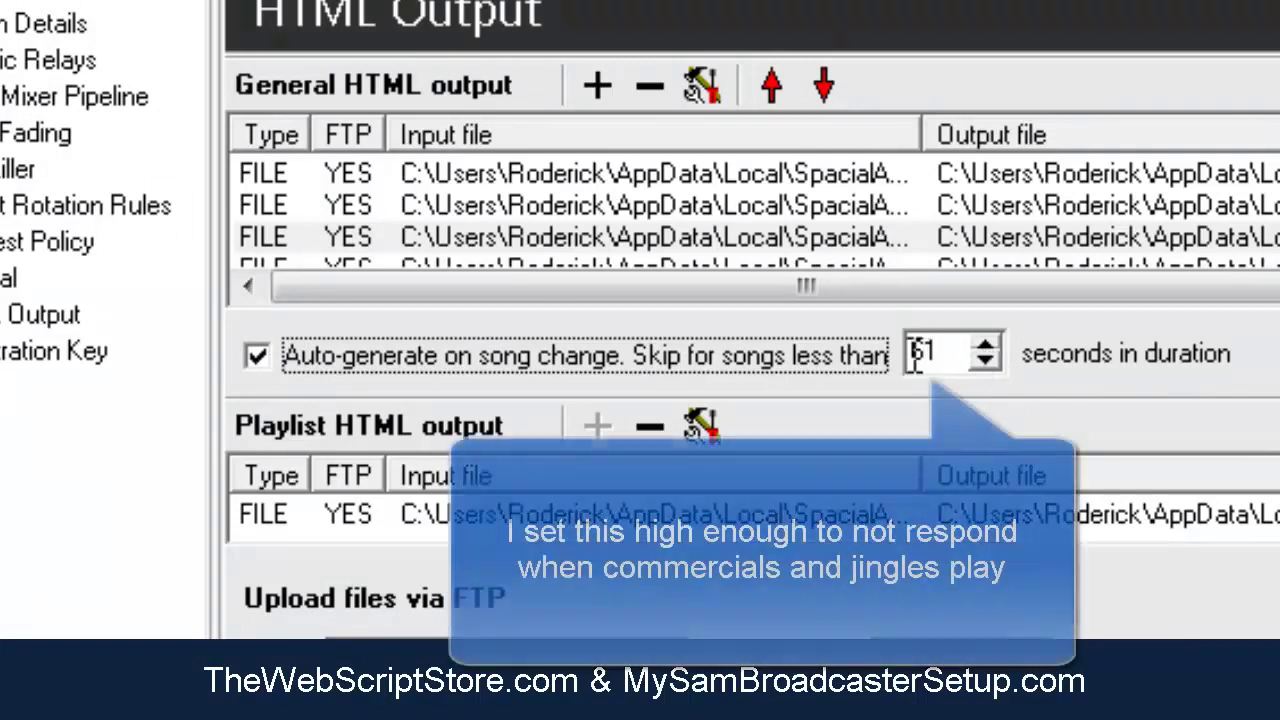
pyautogui.moveTo(940, 352); pyautogui.dragTo(823, 357)
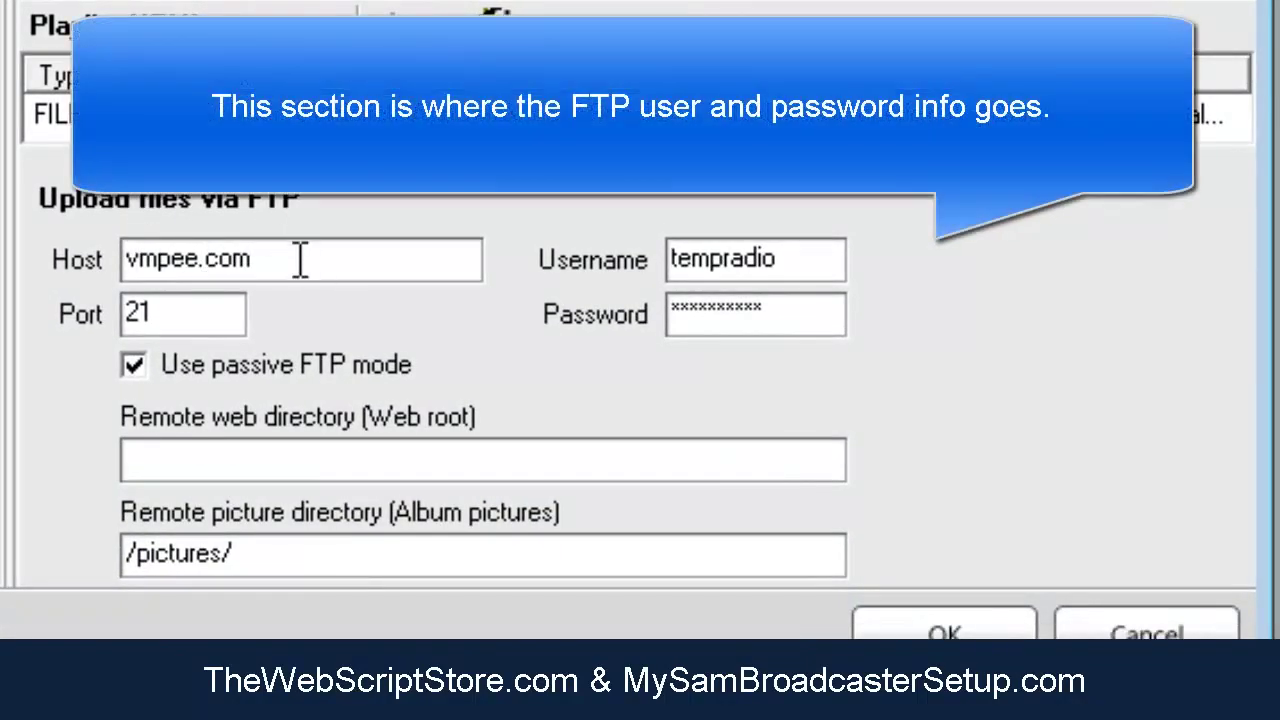
# Review the FTP upload settings: host, username, password, remote web directory and remote picture directory.
pyautogui.click(280, 265)
pyautogui.hotkey('shift', 'Home')
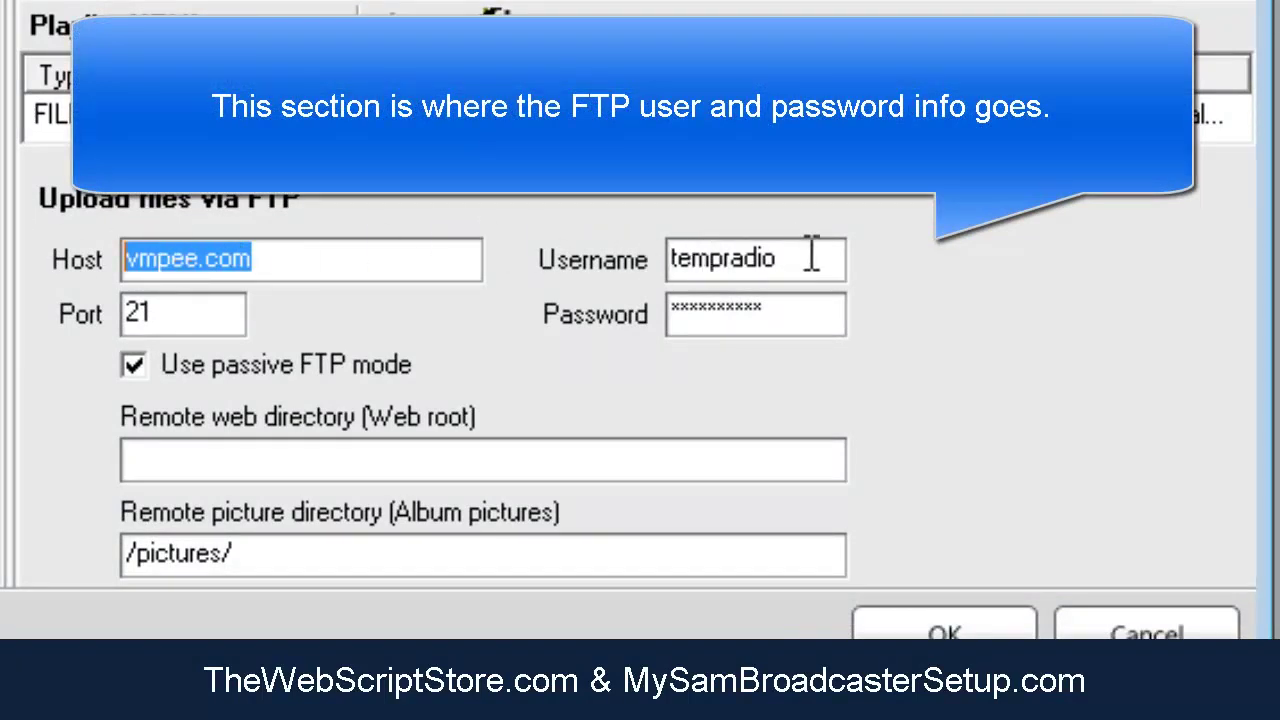
pyautogui.moveTo(814, 255); pyautogui.dragTo(566, 280)
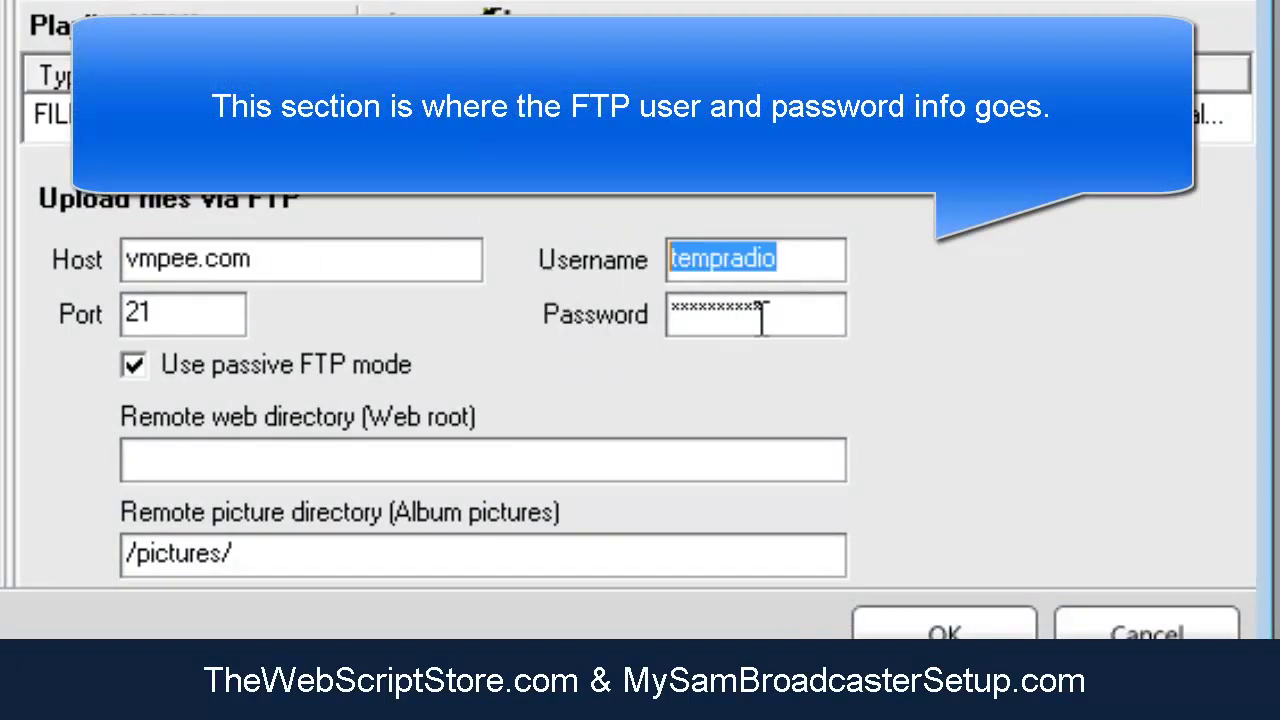
pyautogui.moveTo(806, 314); pyautogui.dragTo(495, 315)
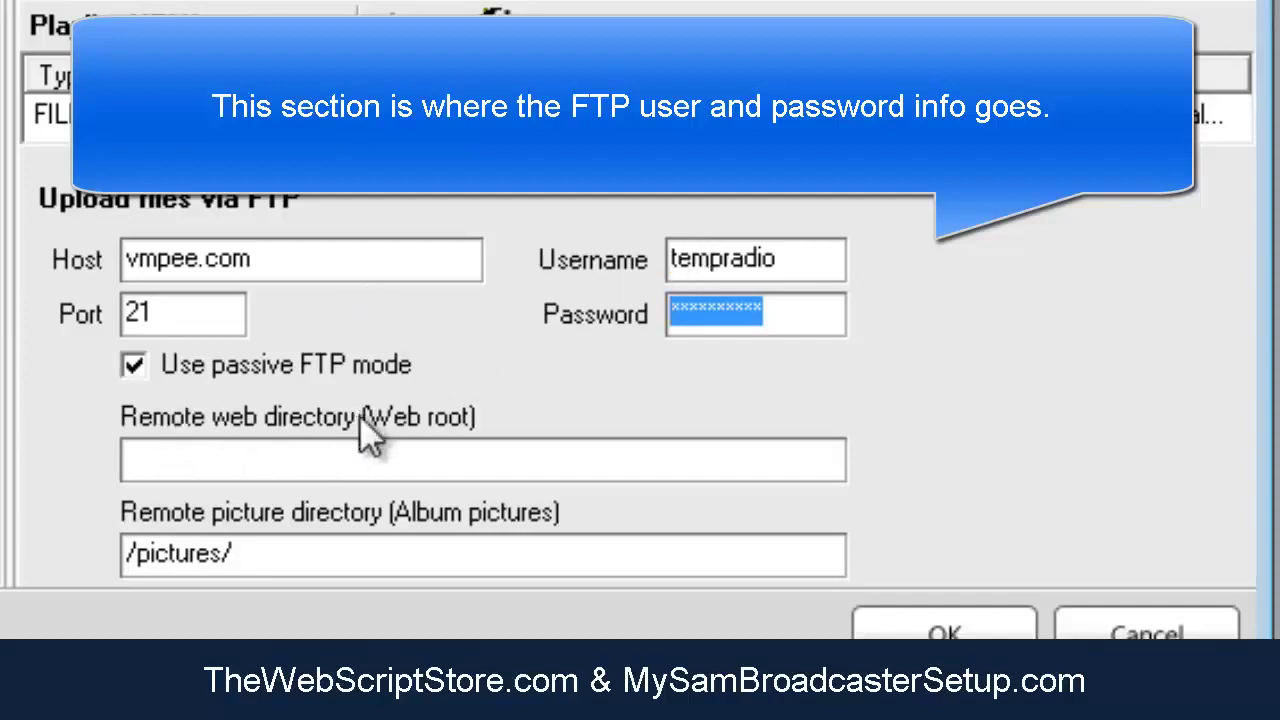
pyautogui.click(307, 458)
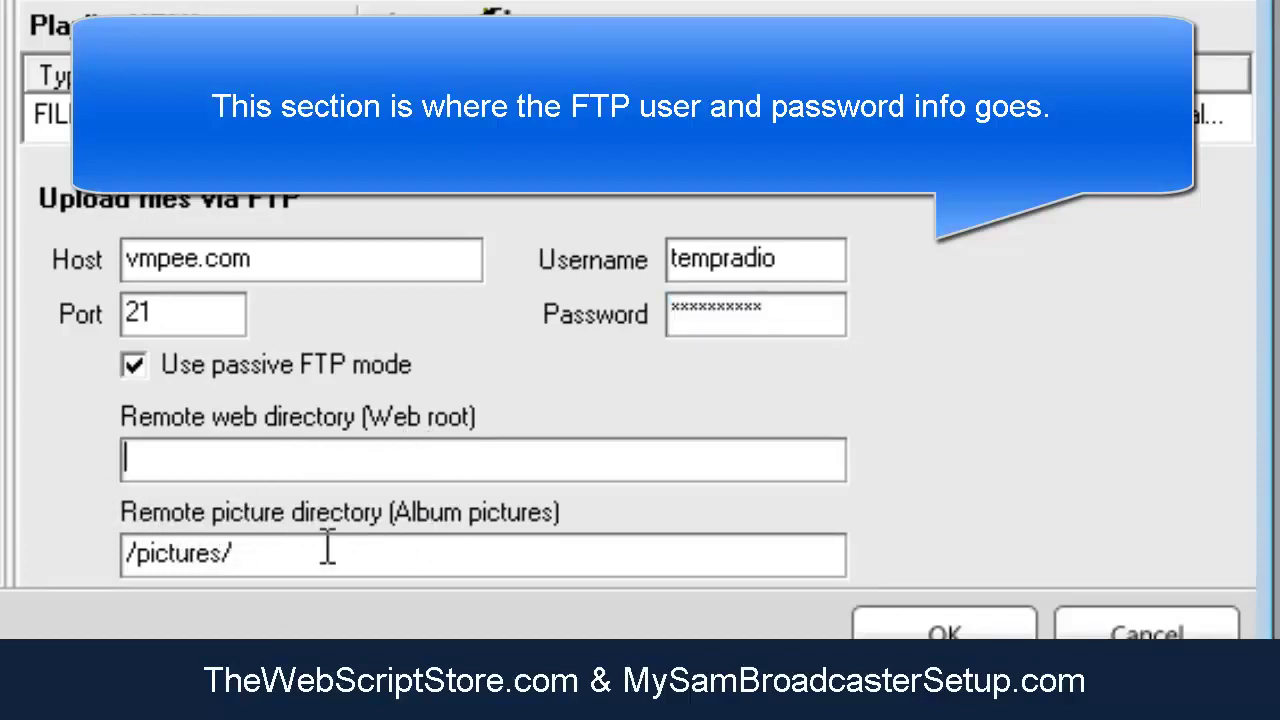
pyautogui.moveTo(287, 556); pyautogui.dragTo(122, 556)
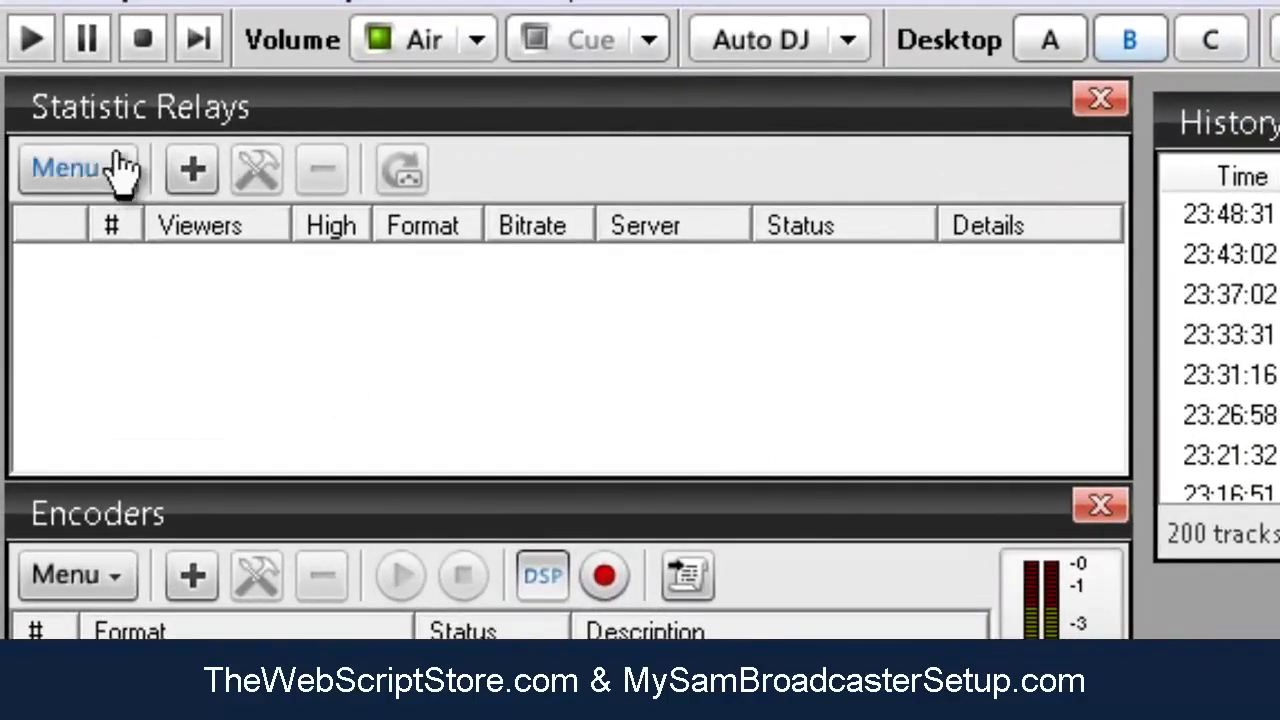
# Show the FTP Log window and generate the HTML output.
pyautogui.click(185, 2)
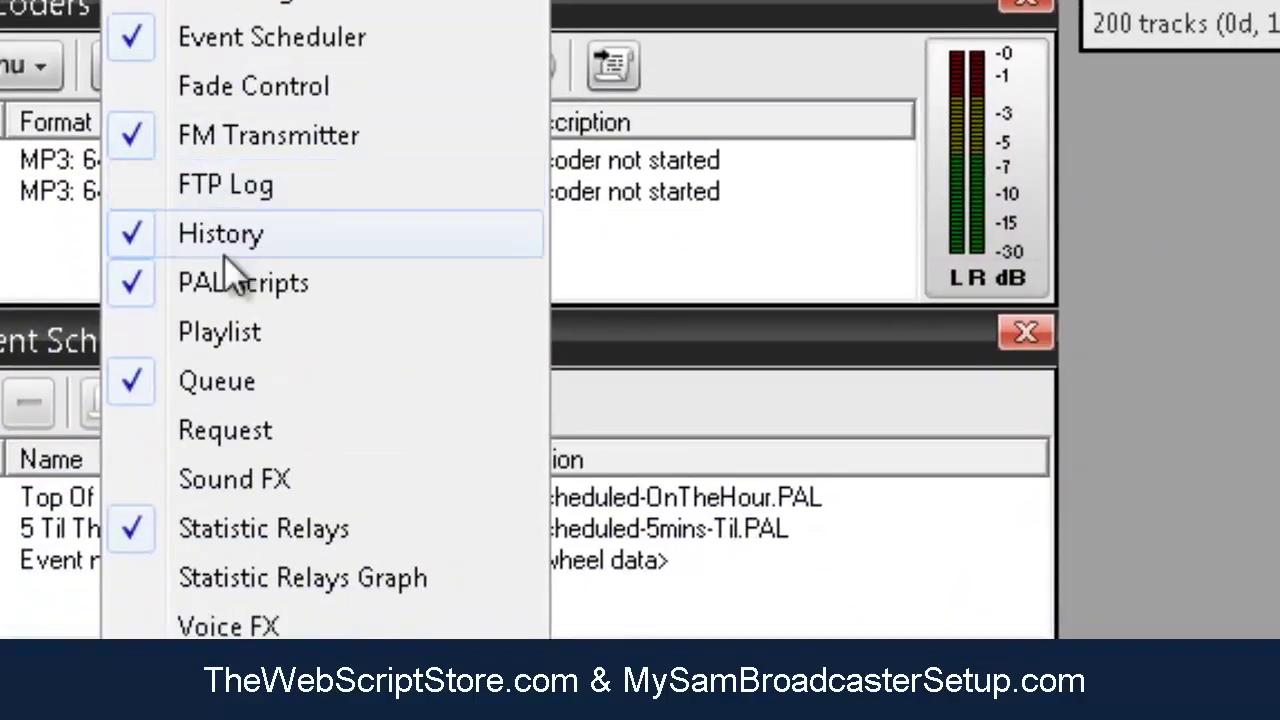
pyautogui.click(225, 184)
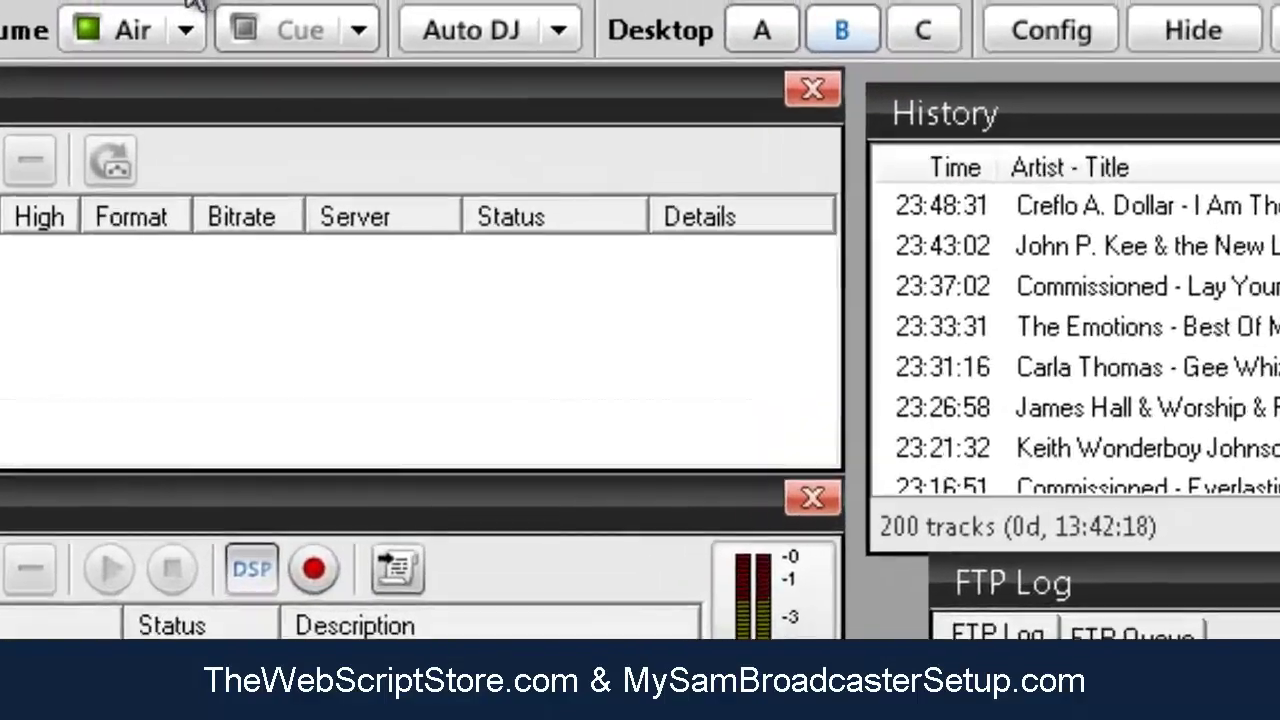
pyautogui.click(205, 0)
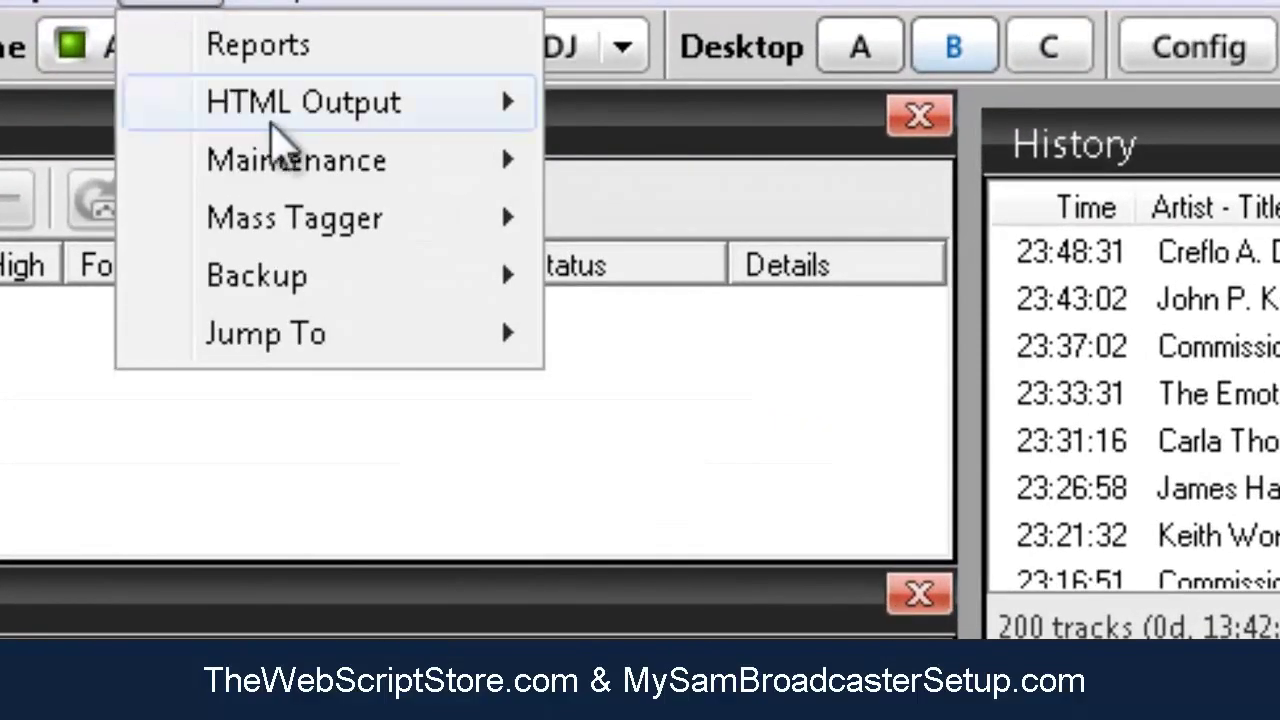
pyautogui.moveTo(285, 115)
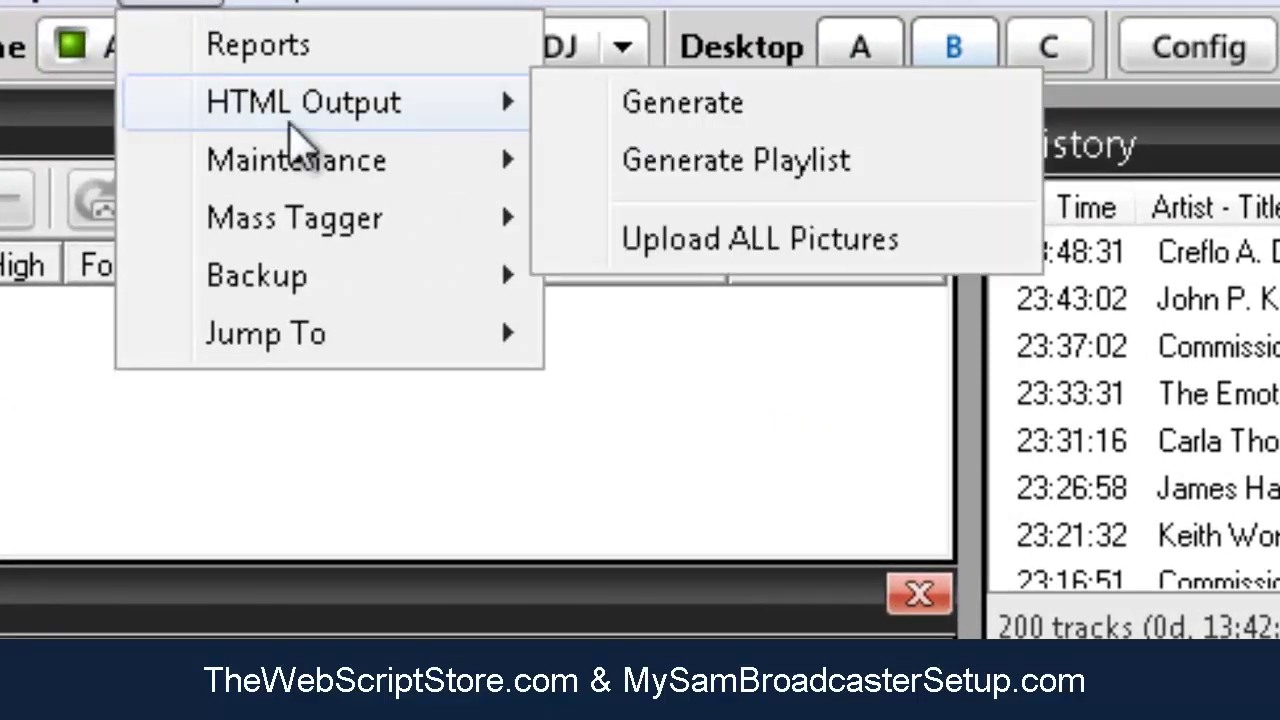
pyautogui.click(697, 118)
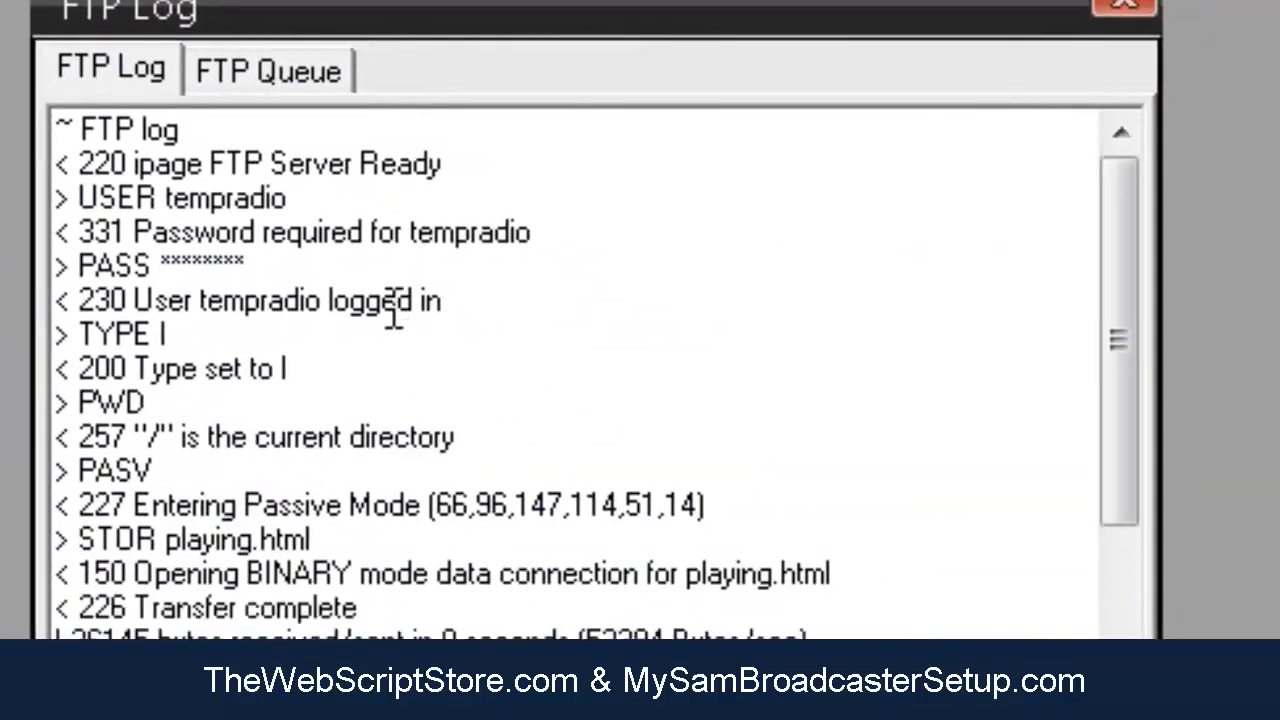
# Examine the FTP log from login to logout for the transfers of 172x172CD.html and 282x158SongInfo.html.
pyautogui.moveTo(1135, 206); pyautogui.dragTo(1110, 422)
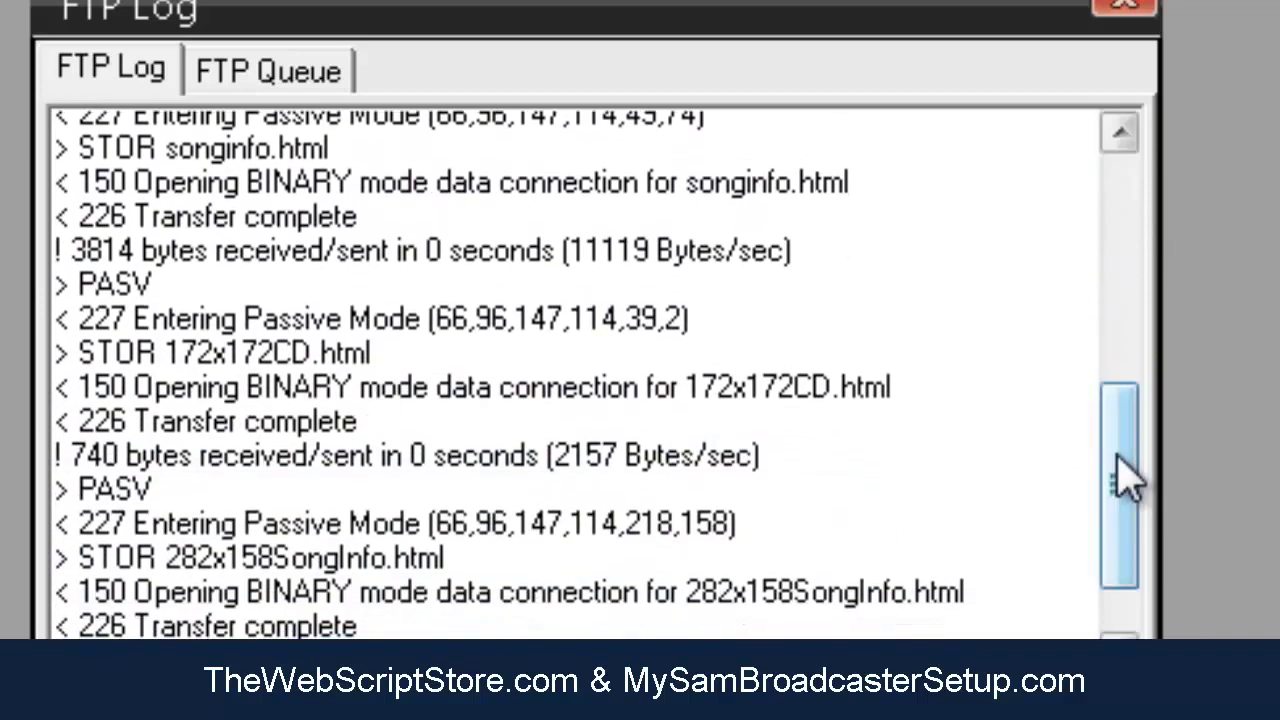
pyautogui.moveTo(1120, 478); pyautogui.dragTo(1108, 612)
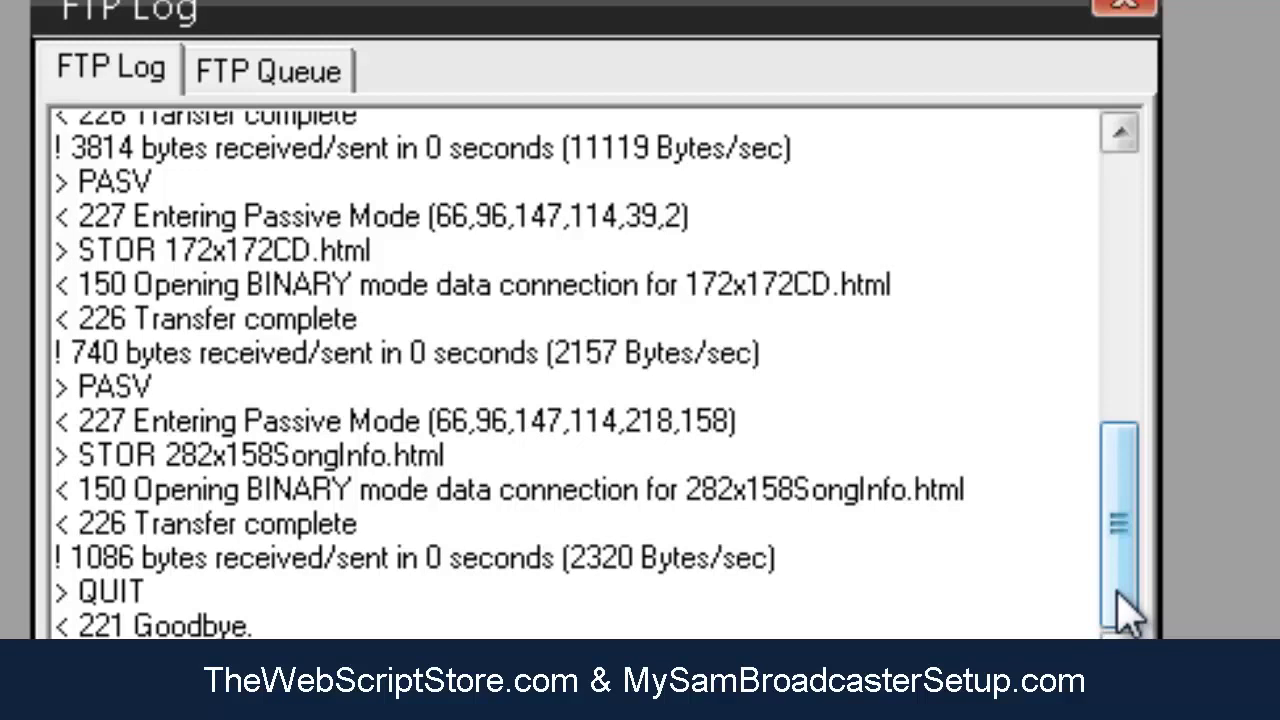
pyautogui.moveTo(1122, 615); pyautogui.dragTo(1143, 323)
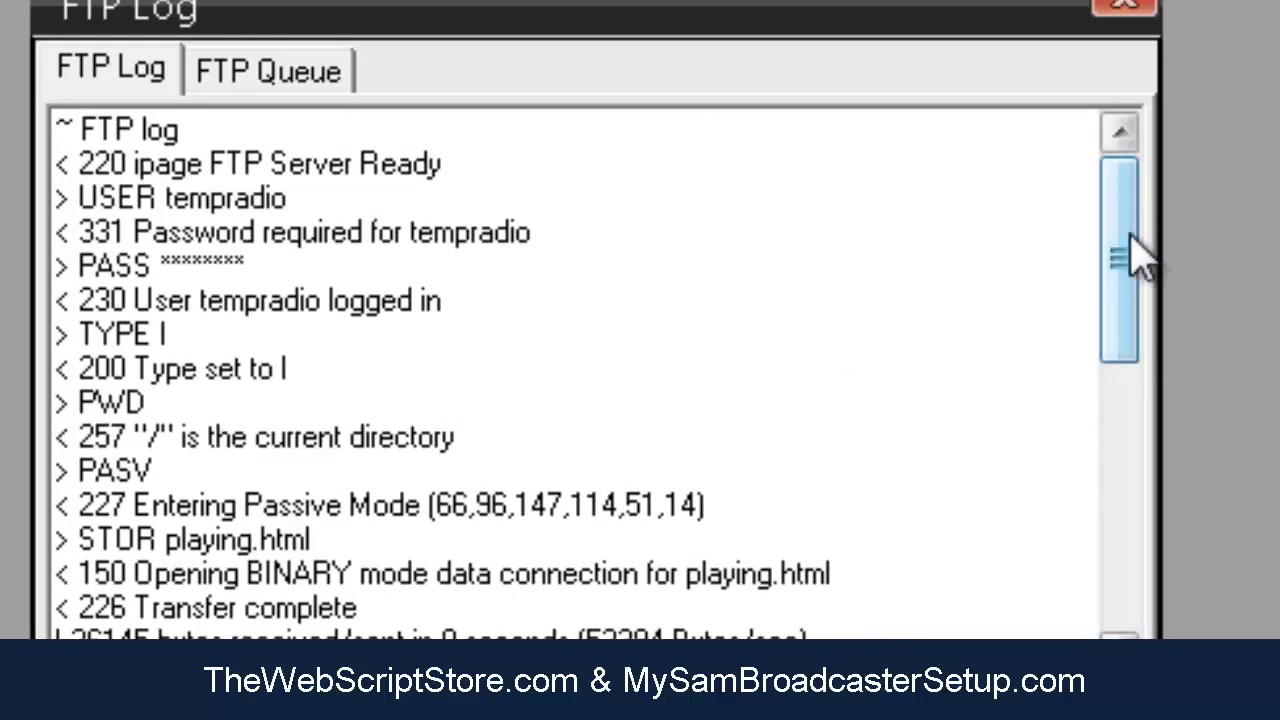
pyautogui.moveTo(1129, 229); pyautogui.dragTo(1125, 530)
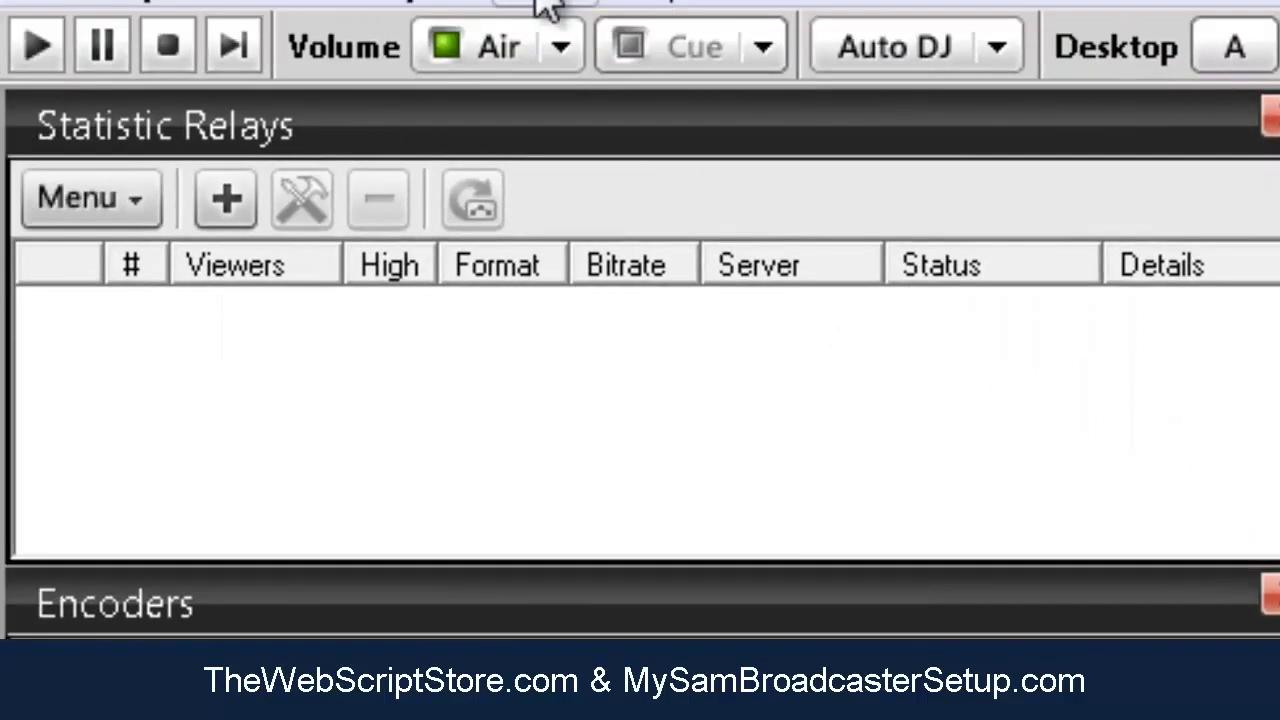
# Jump from SAM Broadcaster to its data folder in Windows Explorer and open the samHTMLweb folder.
pyautogui.click(545, 5)
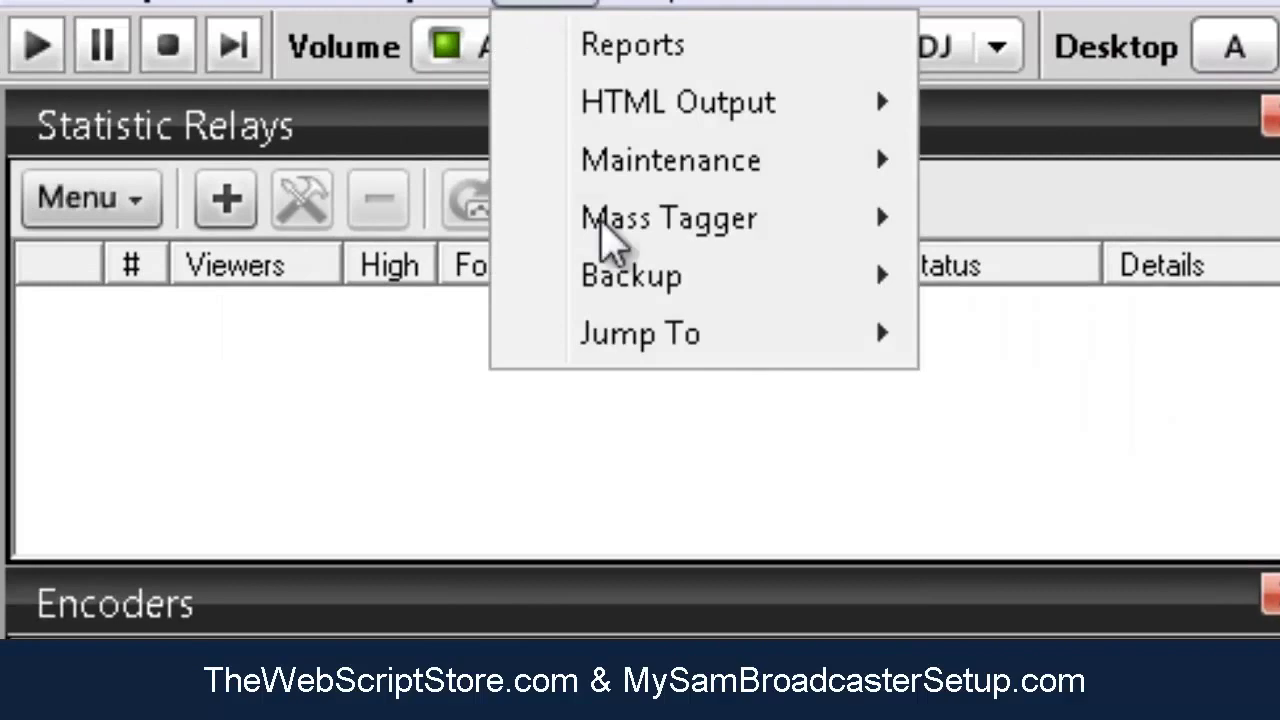
pyautogui.moveTo(805, 340)
pyautogui.click(1050, 392)
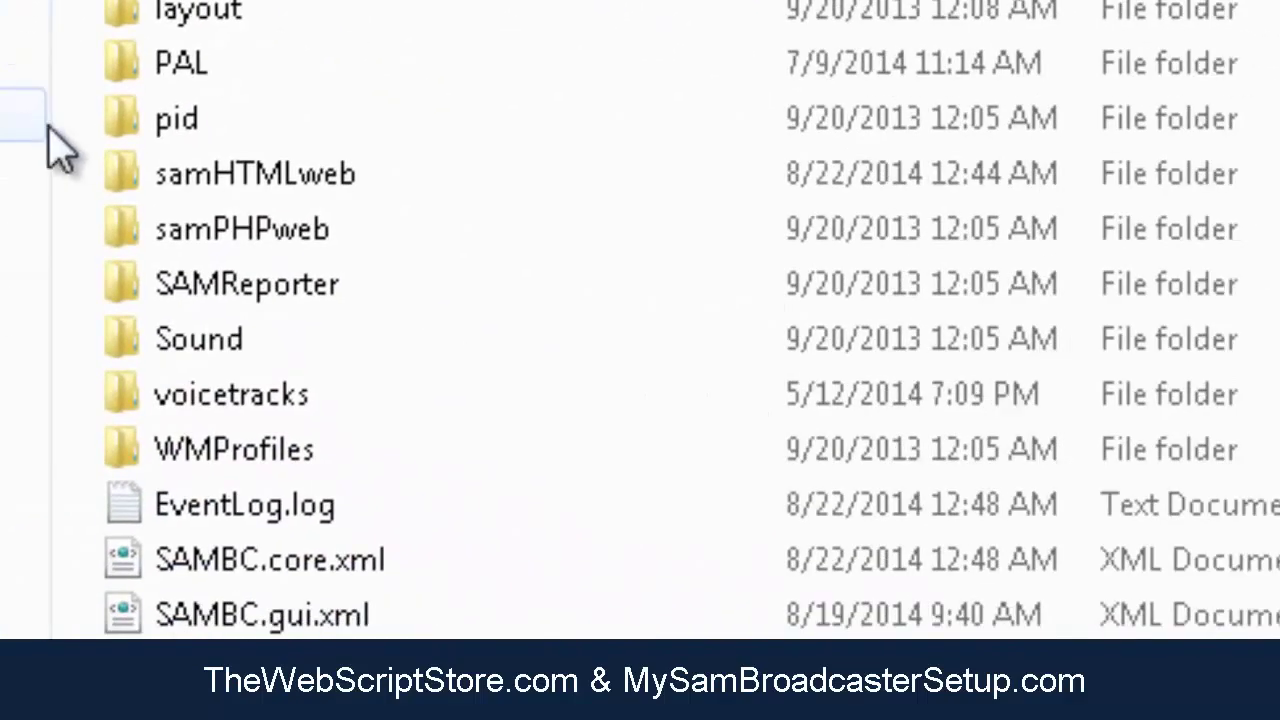
pyautogui.moveTo(263, 194)
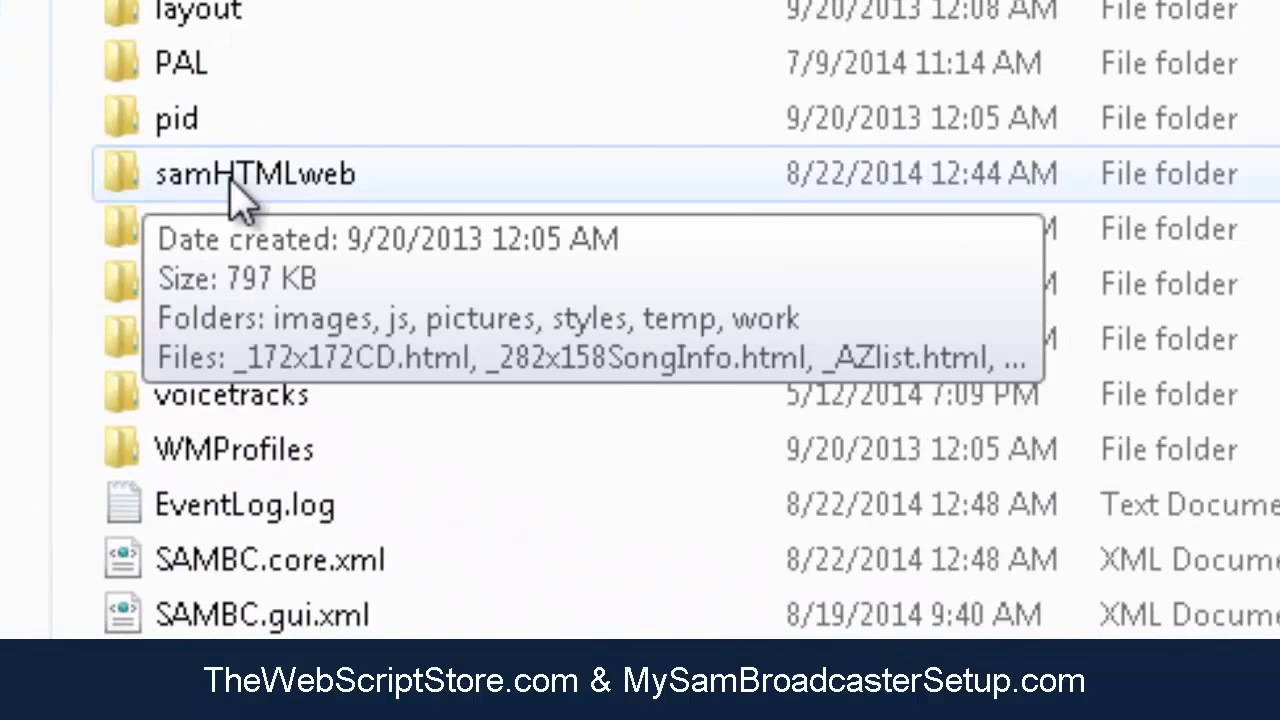
pyautogui.doubleClick(240, 195)
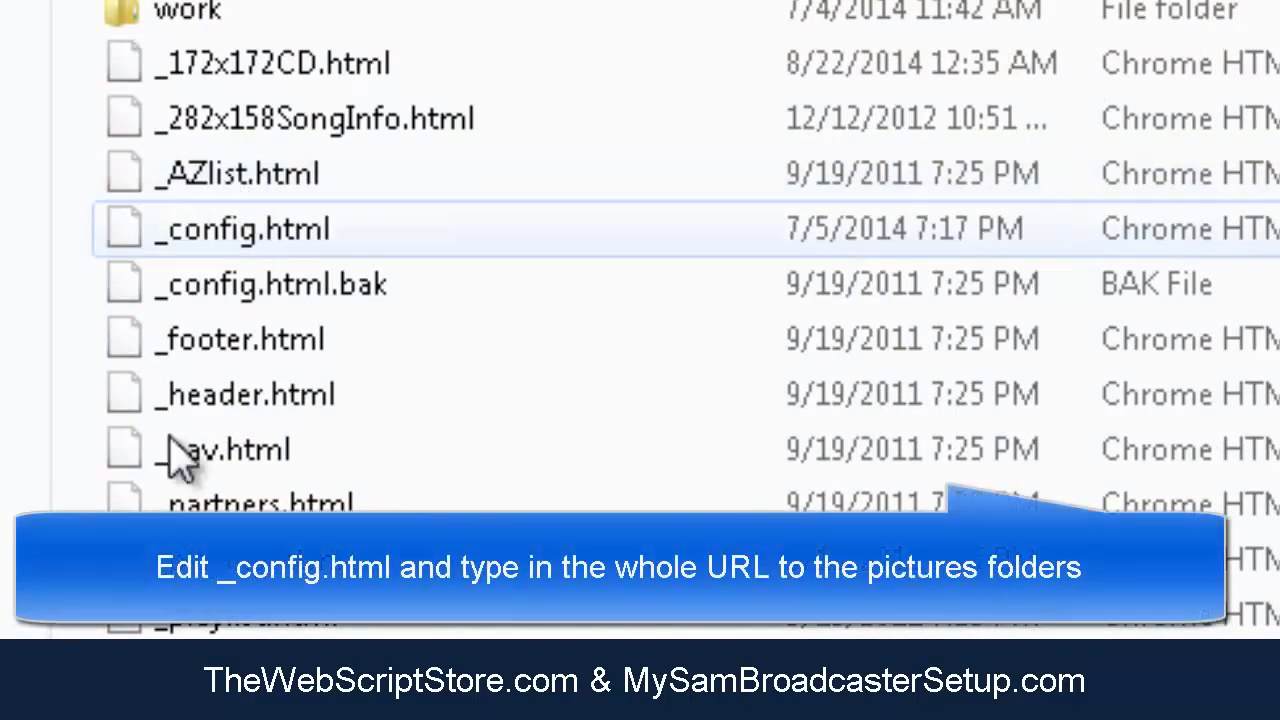
# Open _config.html from the samHTMLweb folder for editing in EditPlus and move the editor window into view.
pyautogui.click(232, 238)
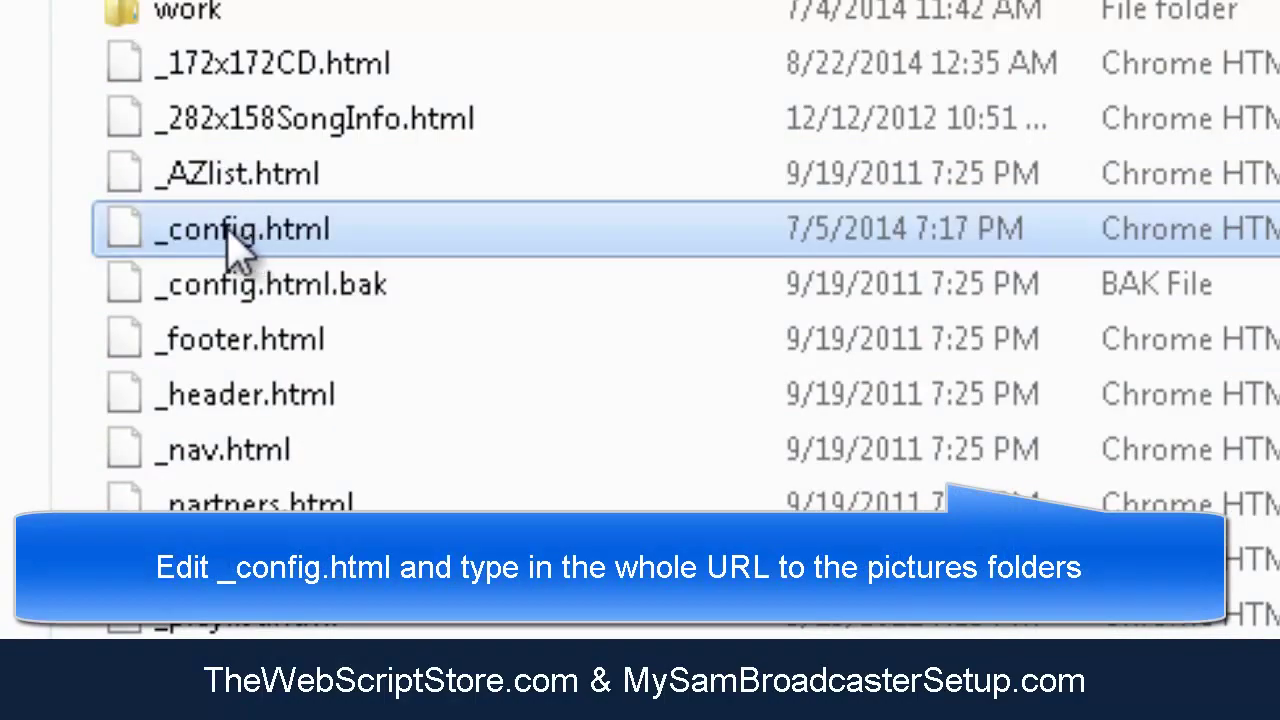
pyautogui.rightClick(232, 238)
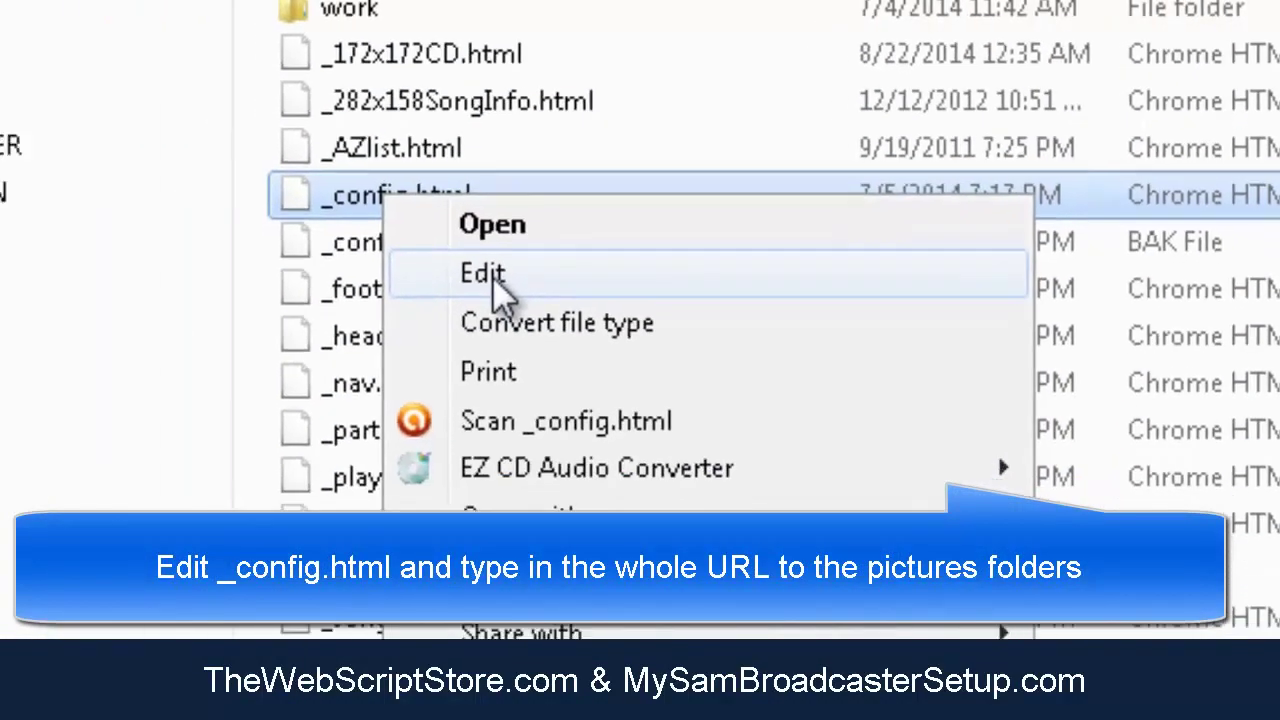
pyautogui.click(386, 320)
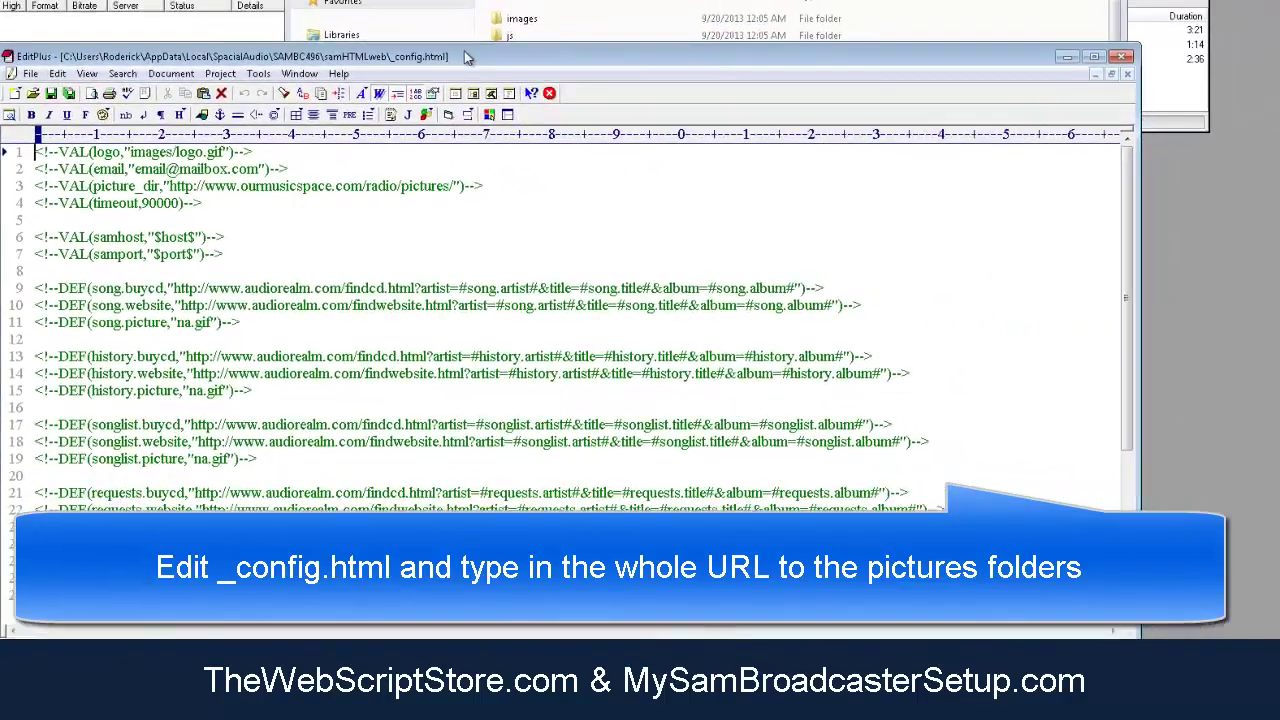
pyautogui.moveTo(465, 57); pyautogui.dragTo(585, 17)
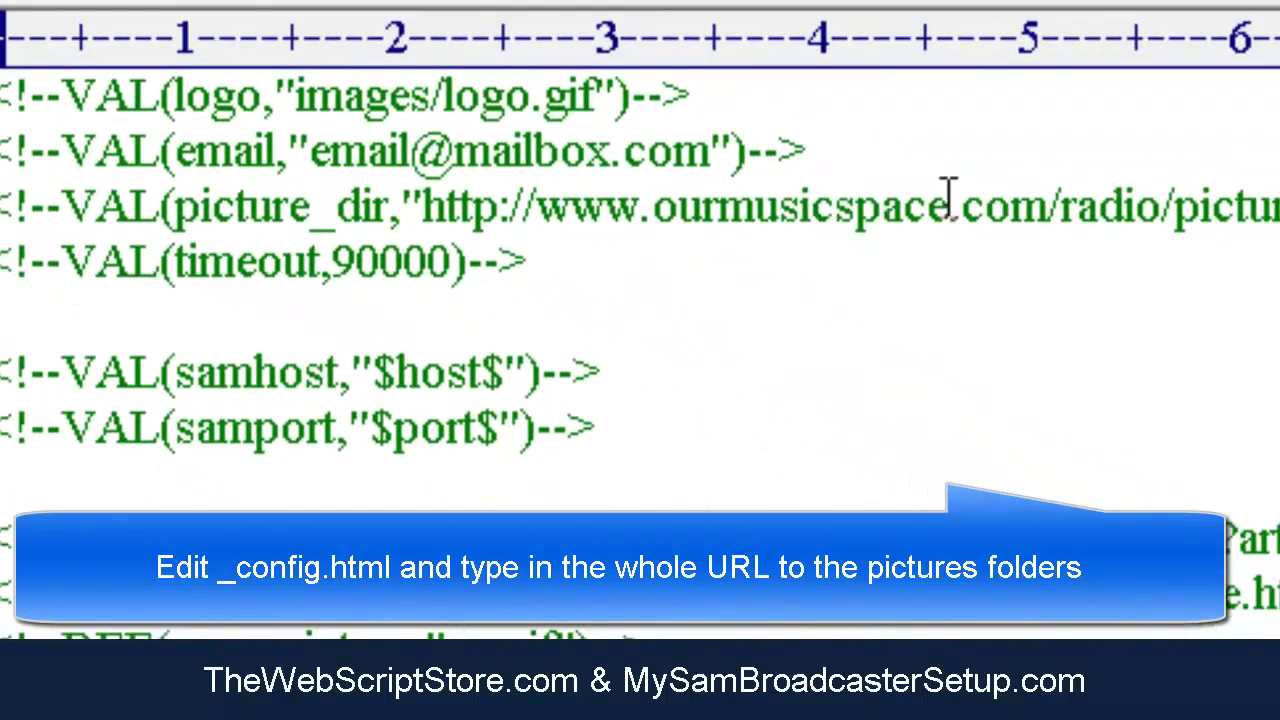
# In the picture_dir URL, replace the domain name with YOURDOMAIN and the radio folder with FTP-FOLDER.
pyautogui.moveTo(948, 195); pyautogui.dragTo(664, 218)
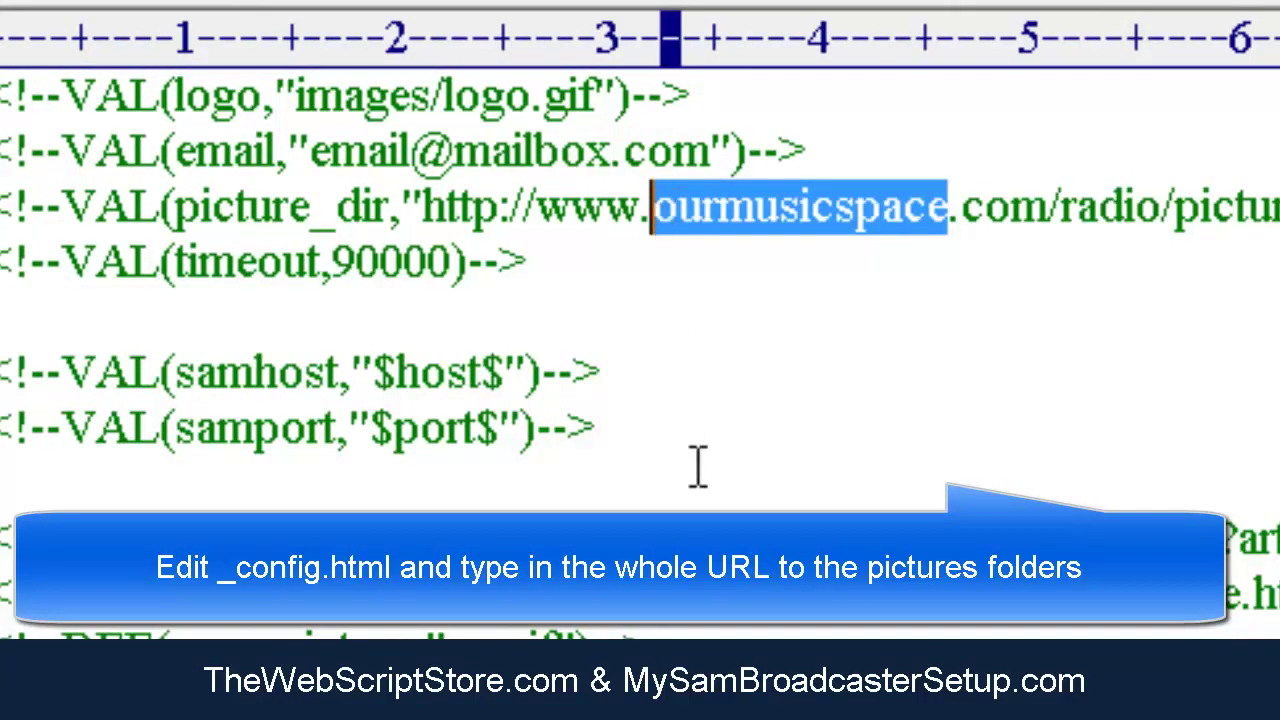
pyautogui.click(665, 503)
pyautogui.write('YOURDOMA')
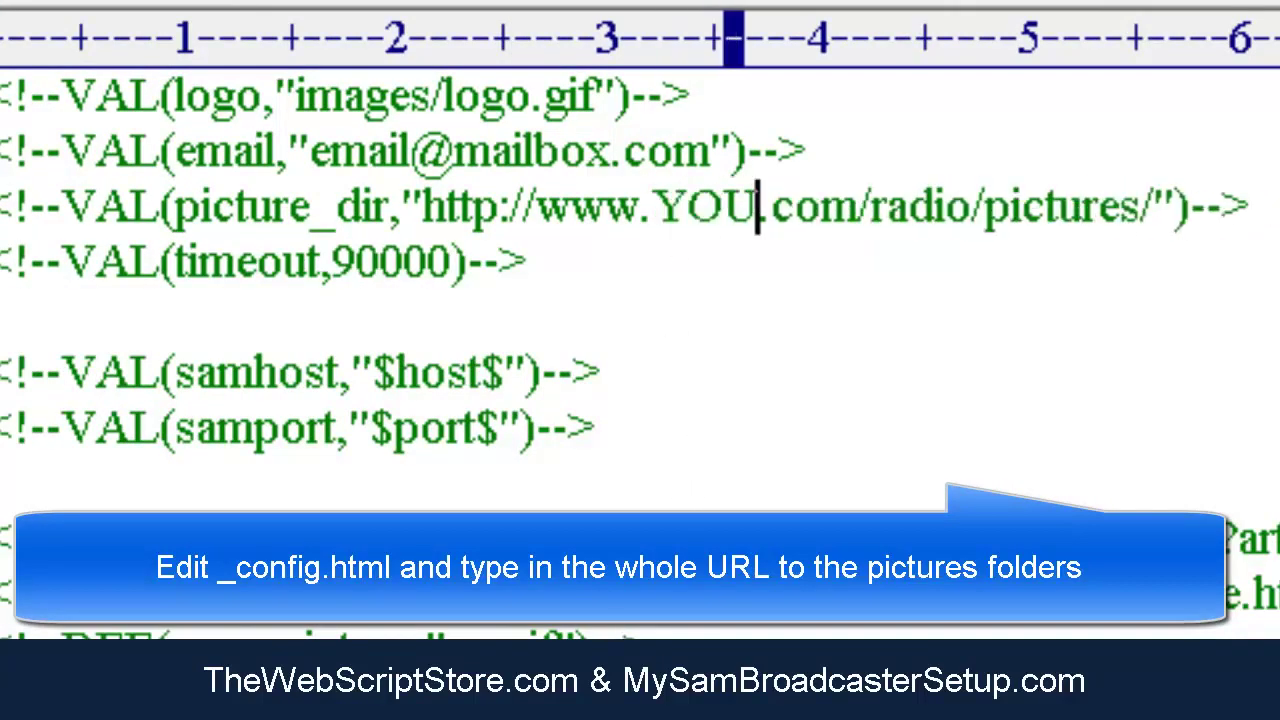
pyautogui.write('IN')
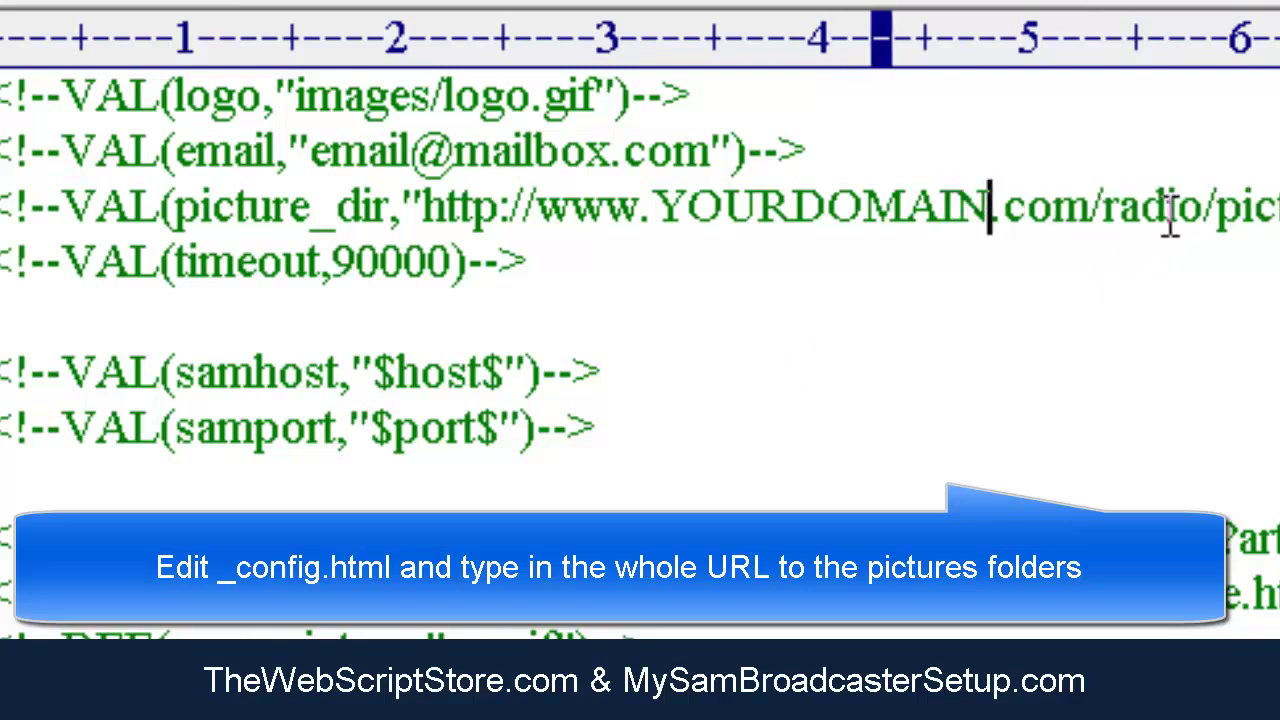
pyautogui.moveTo(1200, 207); pyautogui.dragTo(1102, 207)
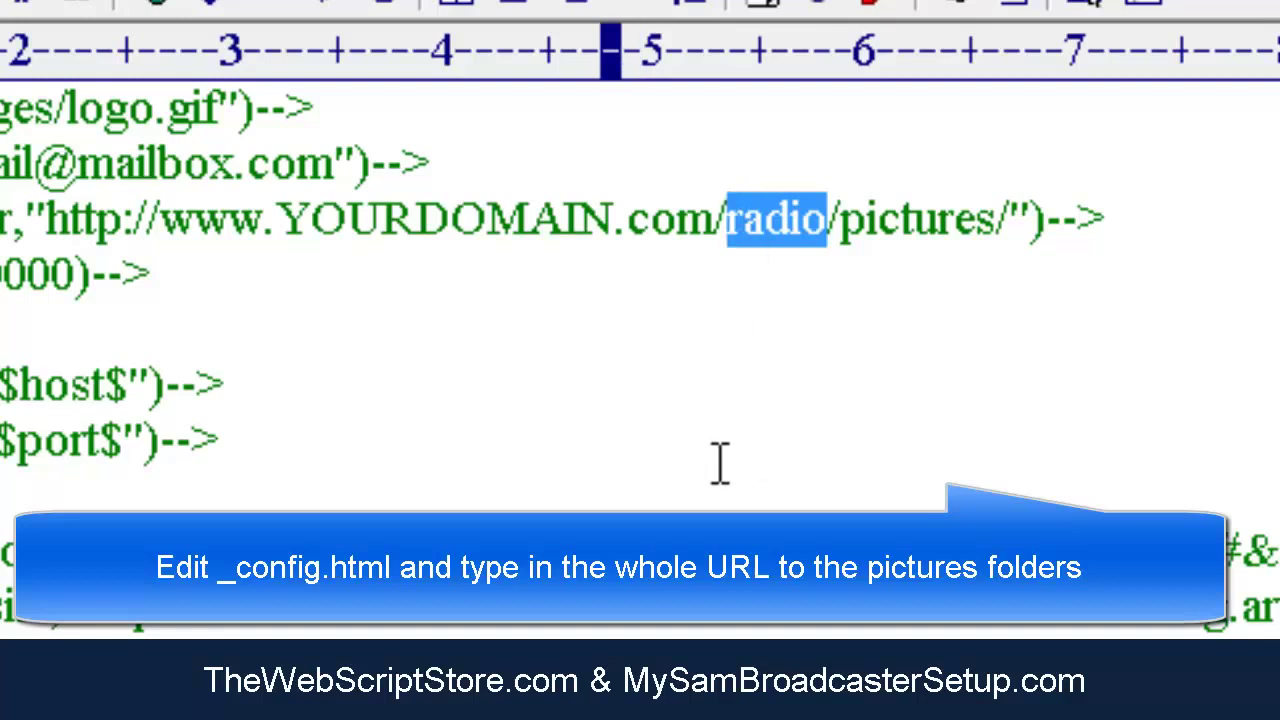
pyautogui.write('FTP')
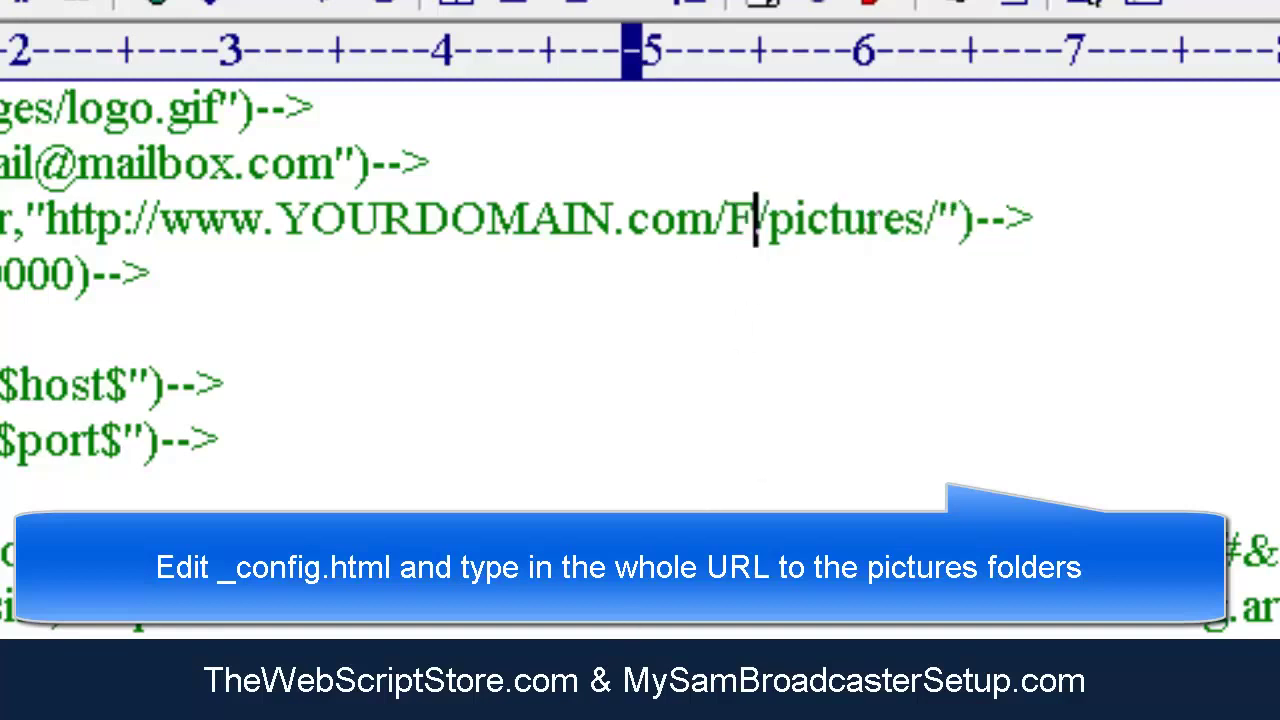
pyautogui.write('-FOLDE')
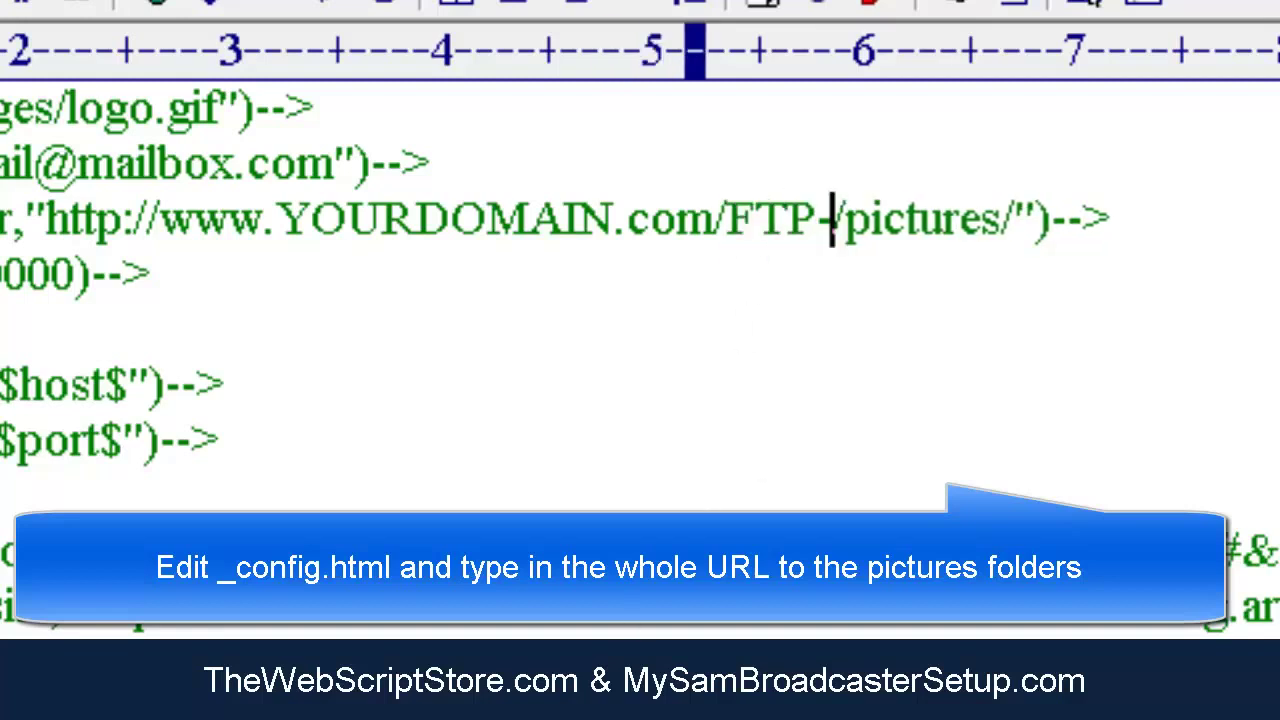
pyautogui.write('R')
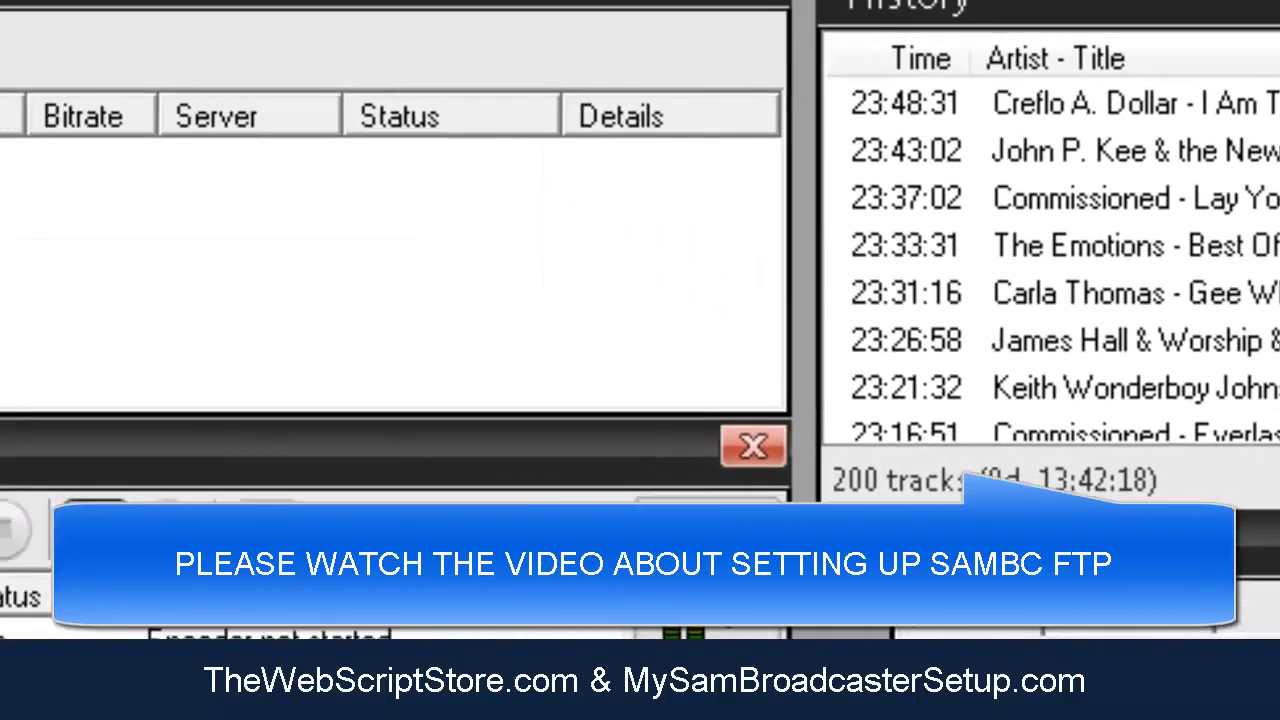
# Switch to SAM Broadcaster and bring up its HTML Output options.
pyautogui.click(325, 3)
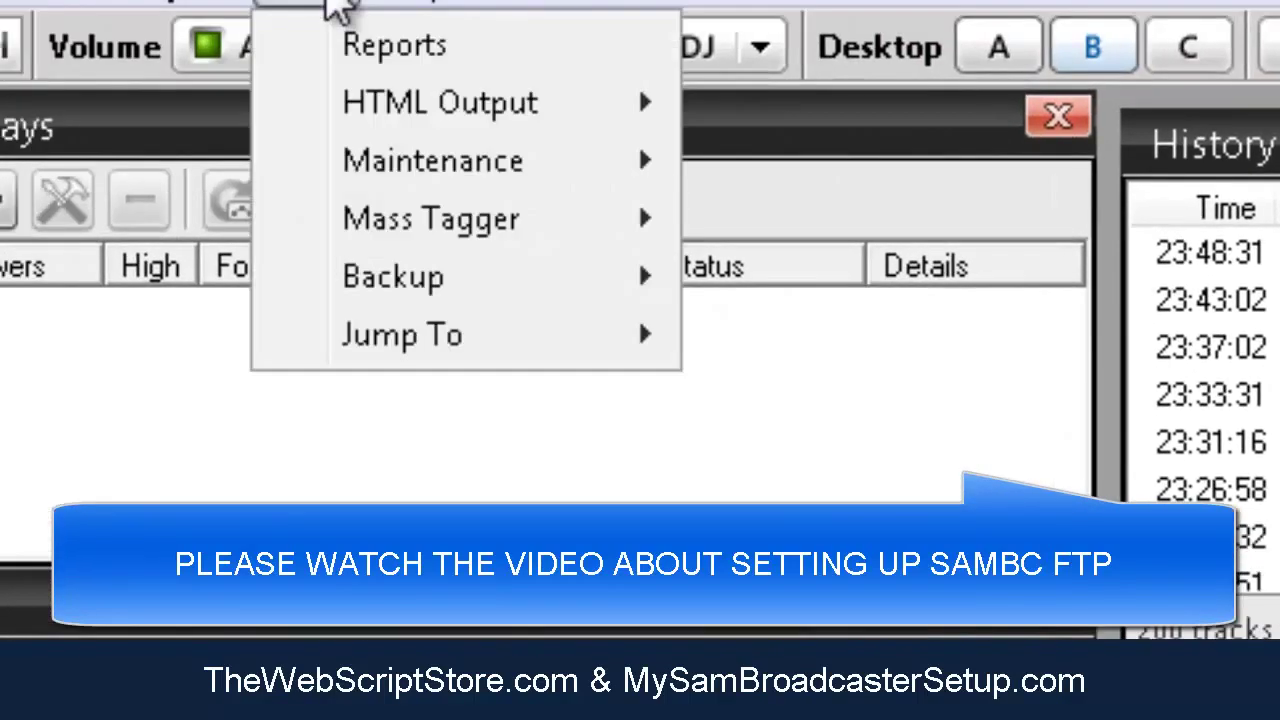
pyautogui.moveTo(442, 110)
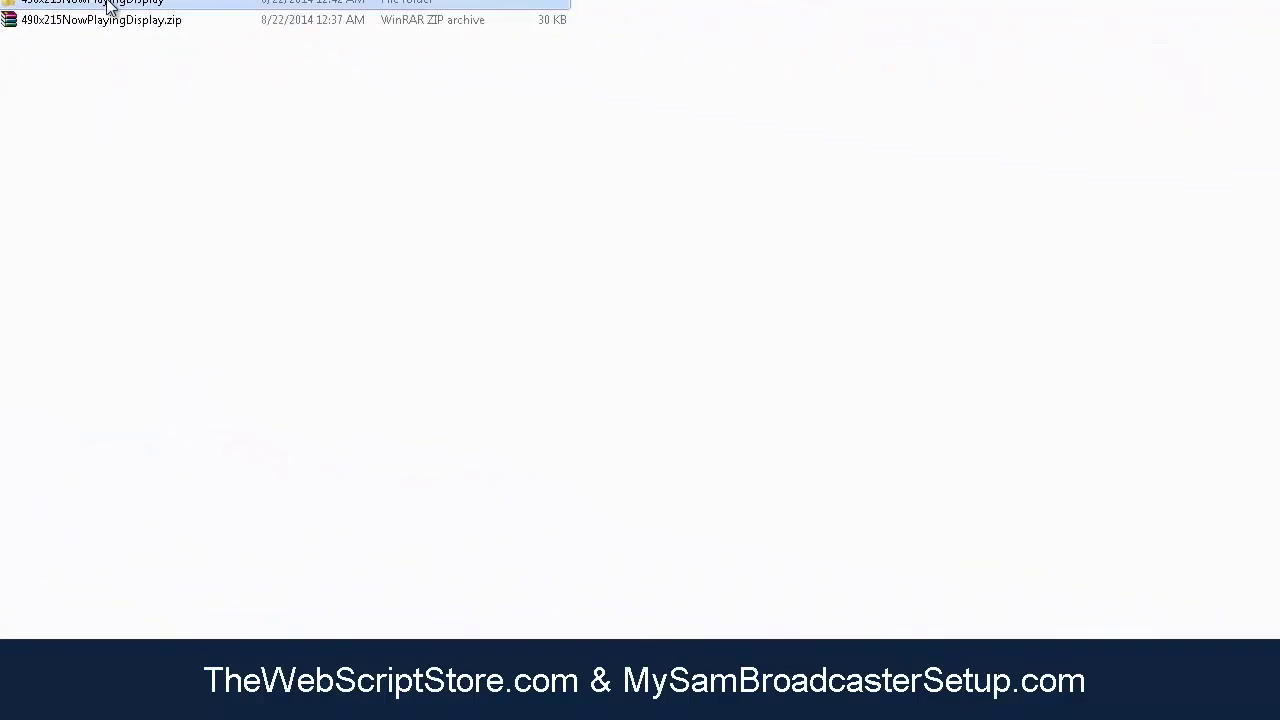
# Open the 490x215NowPlayingDisplay folder in Windows Explorer and create a new text document in it.
pyautogui.doubleClick(187, 35)
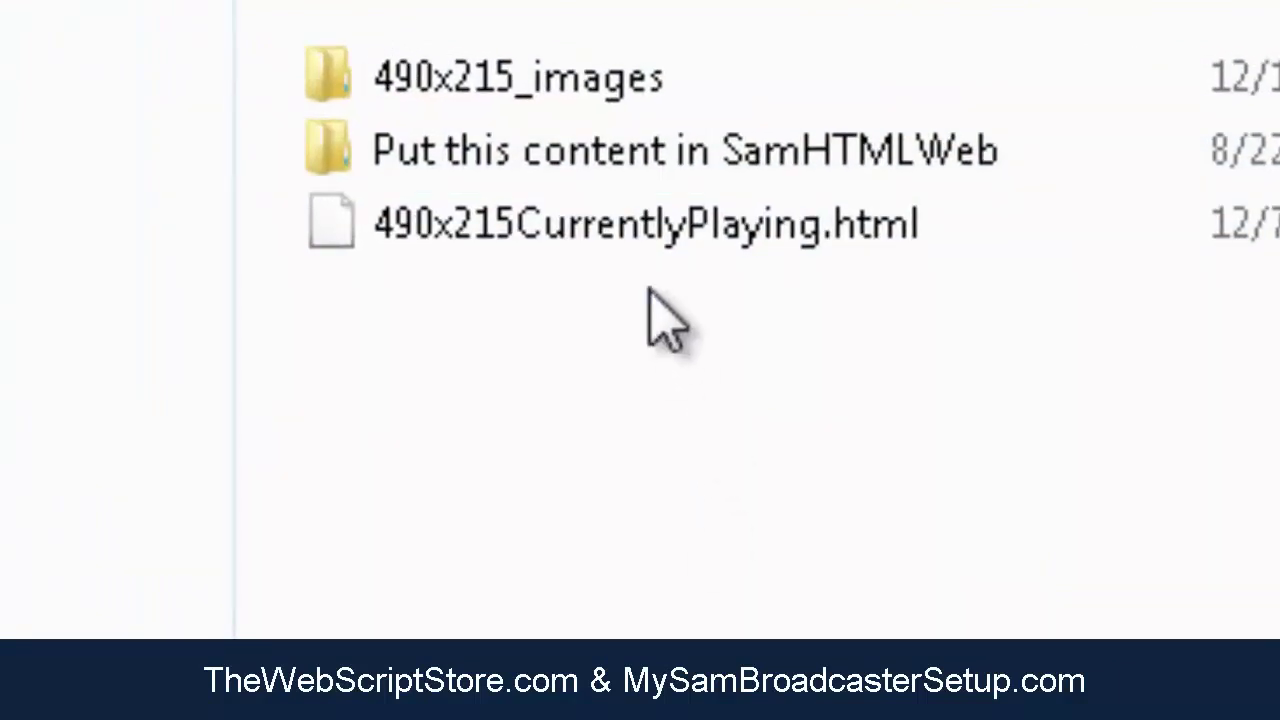
pyautogui.click(663, 243)
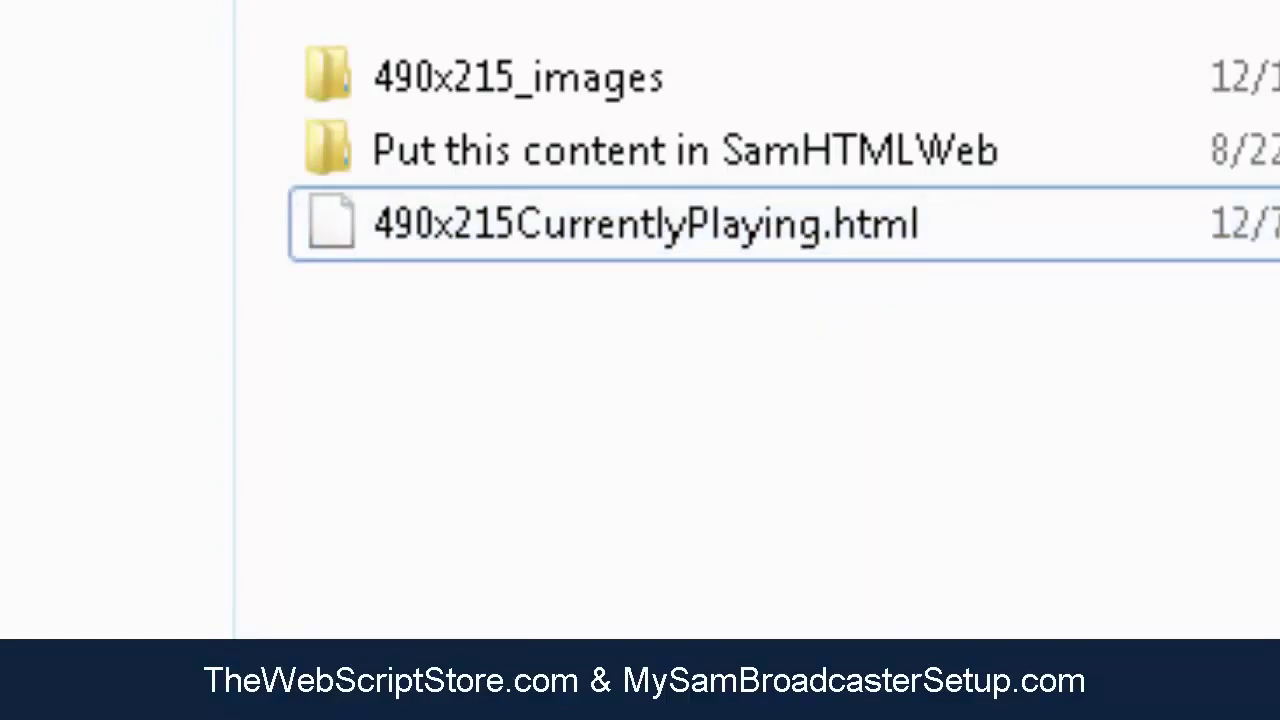
pyautogui.rightClick(680, 414)
pyautogui.moveTo(830, 651)
pyautogui.click(985, 582)
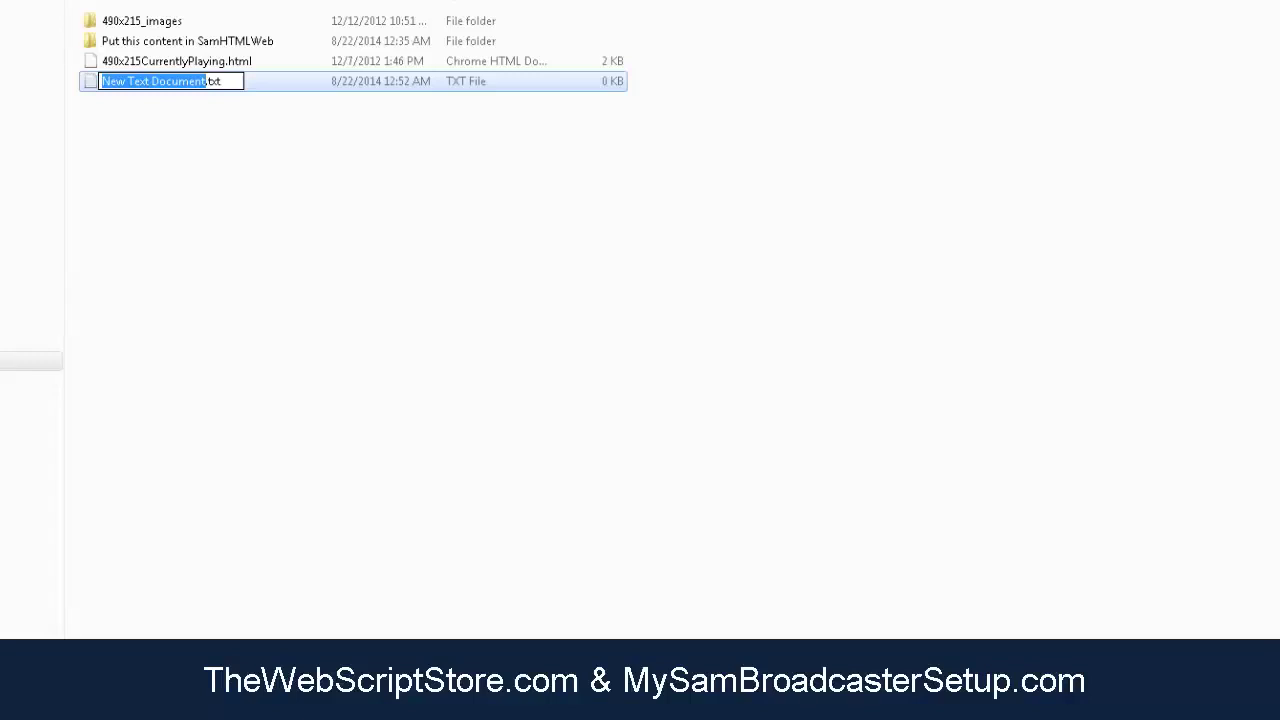
# Name the new text document Website-page.html and accept the change of file extension.
pyautogui.write('Web')
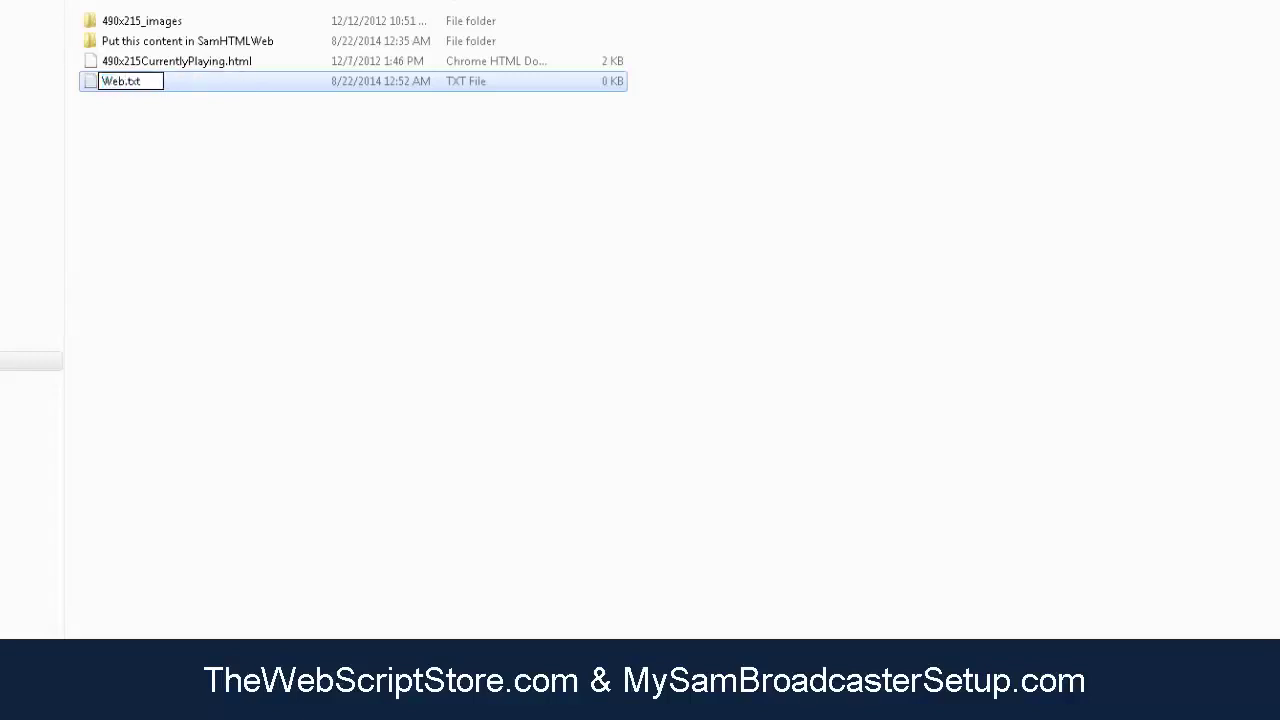
pyautogui.write('site-page')
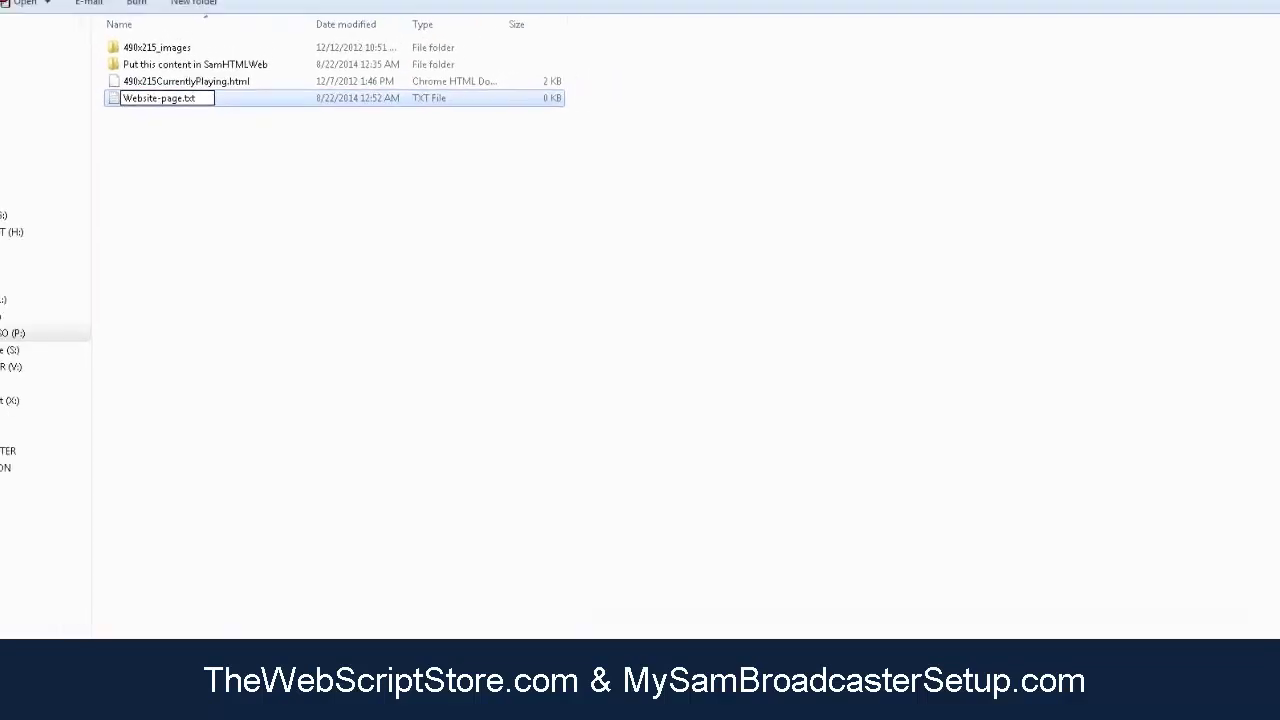
pyautogui.press('BackSpace')
pyautogui.press('BackSpace')
pyautogui.press('BackSpace')
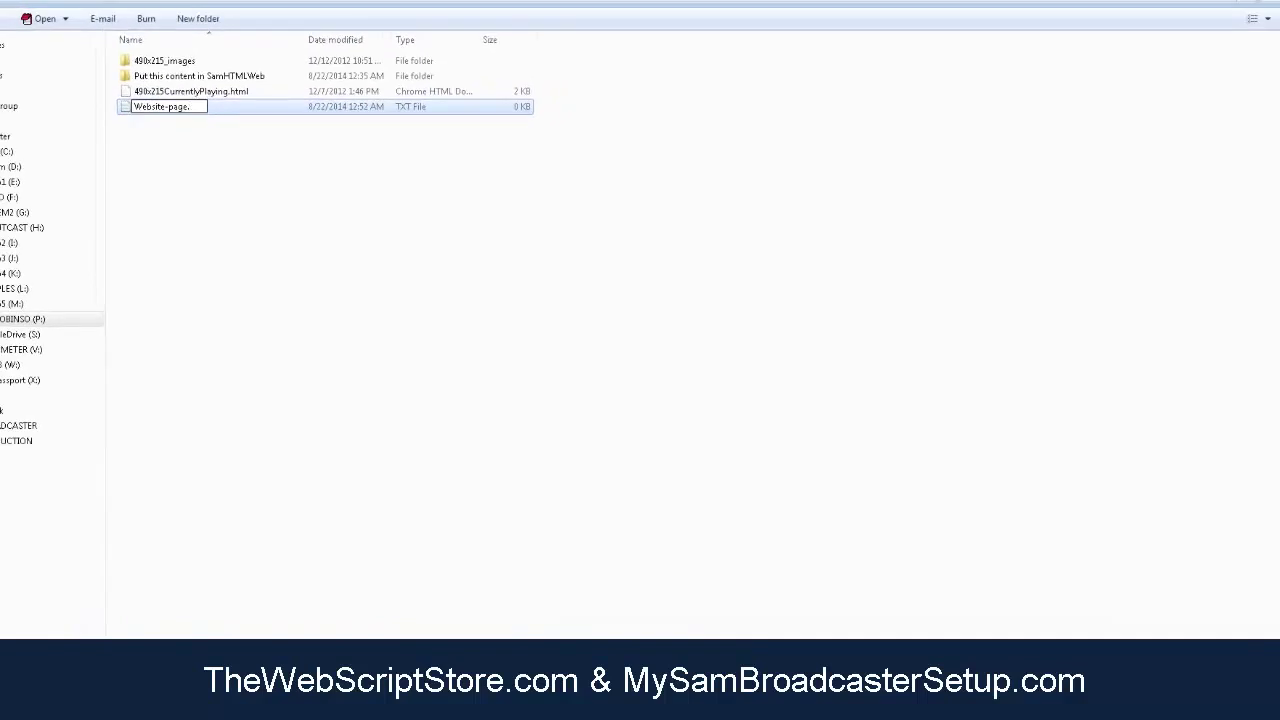
pyautogui.write('html')
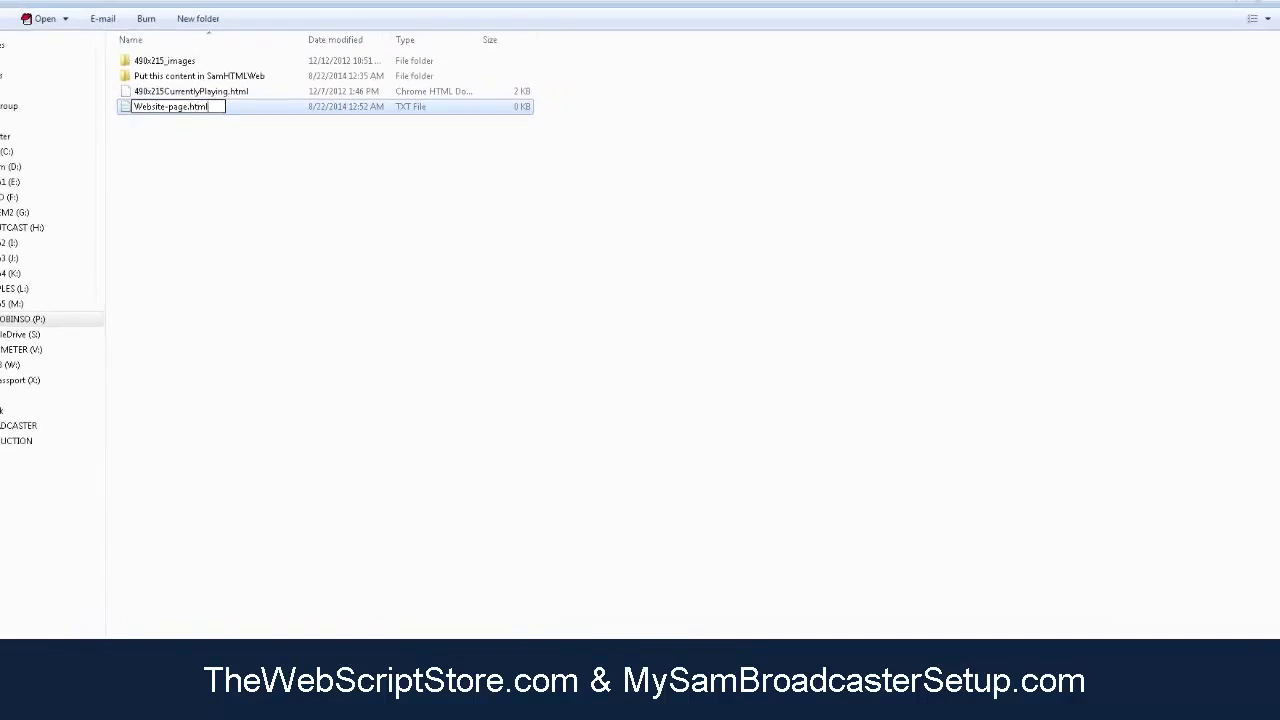
pyautogui.press('Return')
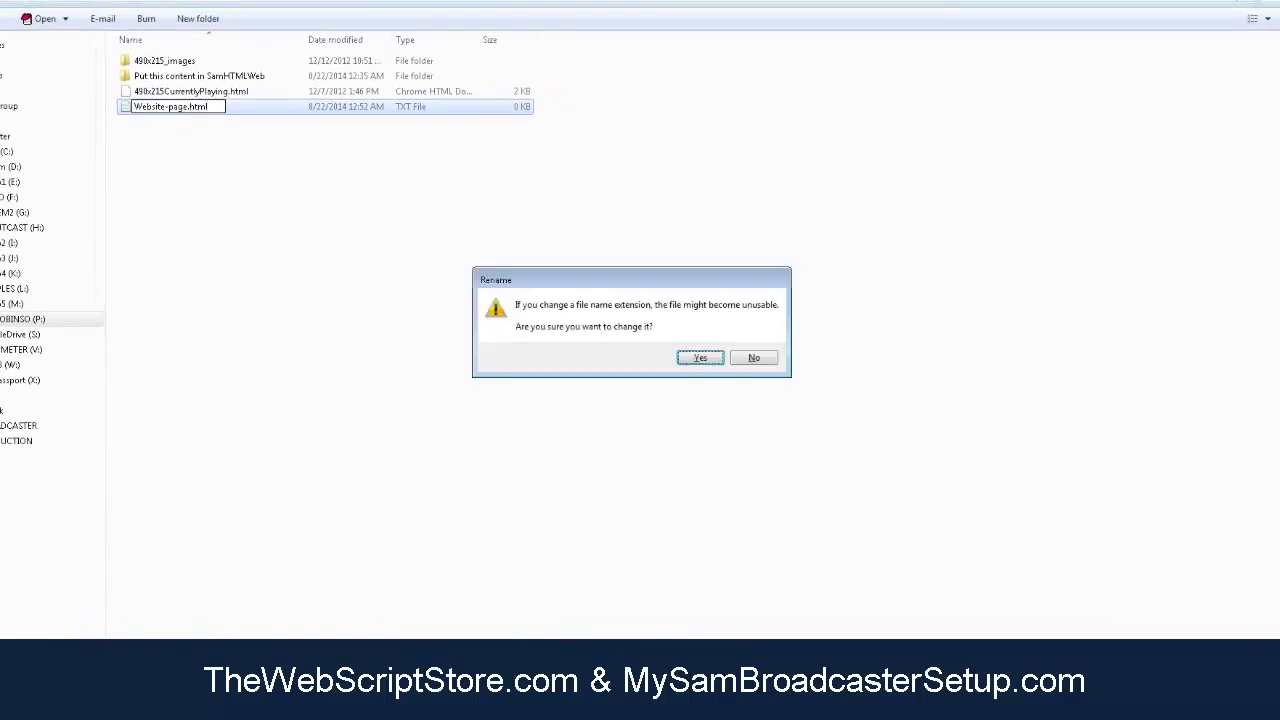
pyautogui.click(690, 360)
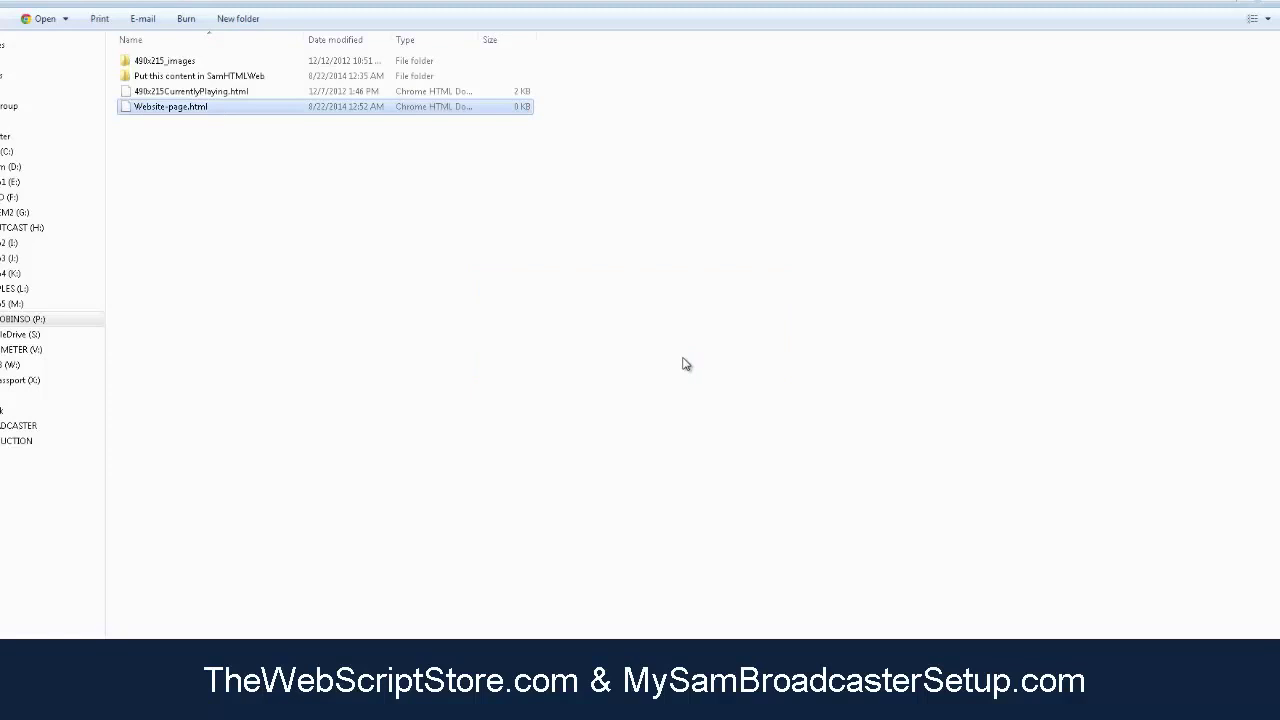
# Open Website-page.html in EditPlus, and copy the default code from a temporary new HTML page.
pyautogui.rightClick(193, 112)
pyautogui.click(231, 132)
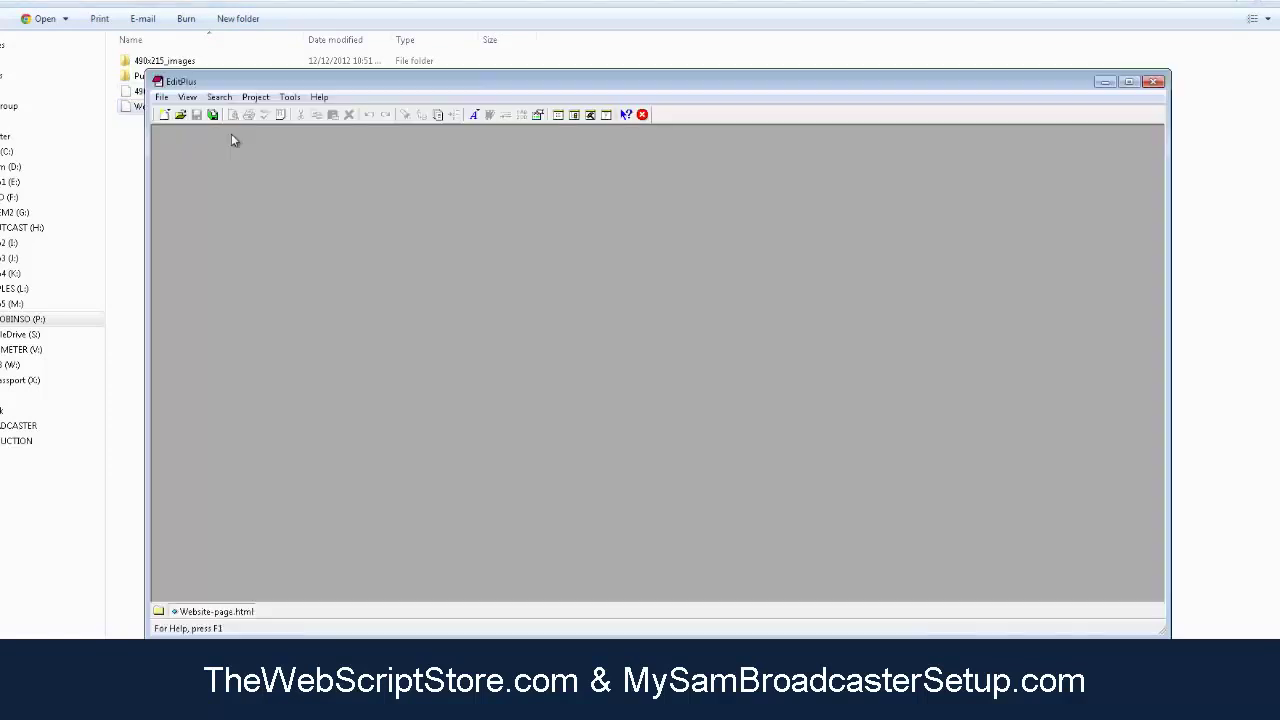
pyautogui.click(174, 115)
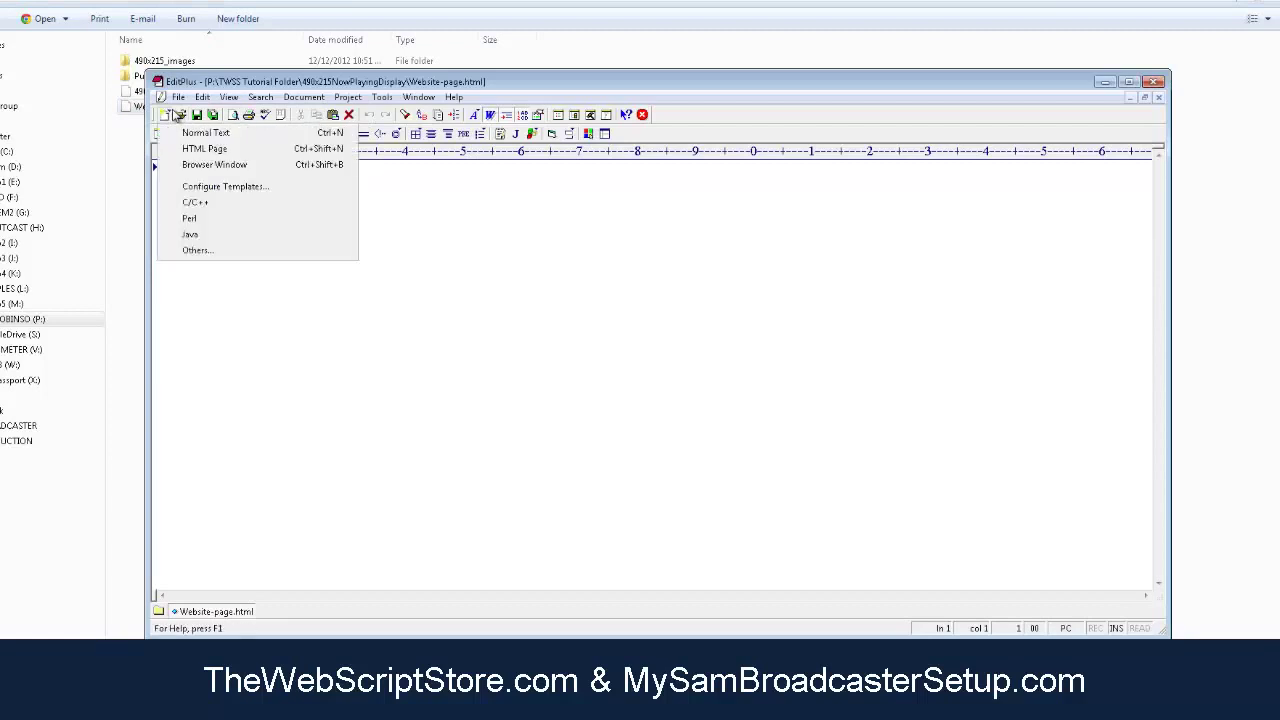
pyautogui.click(202, 149)
pyautogui.moveTo(240, 365); pyautogui.dragTo(112, 162)
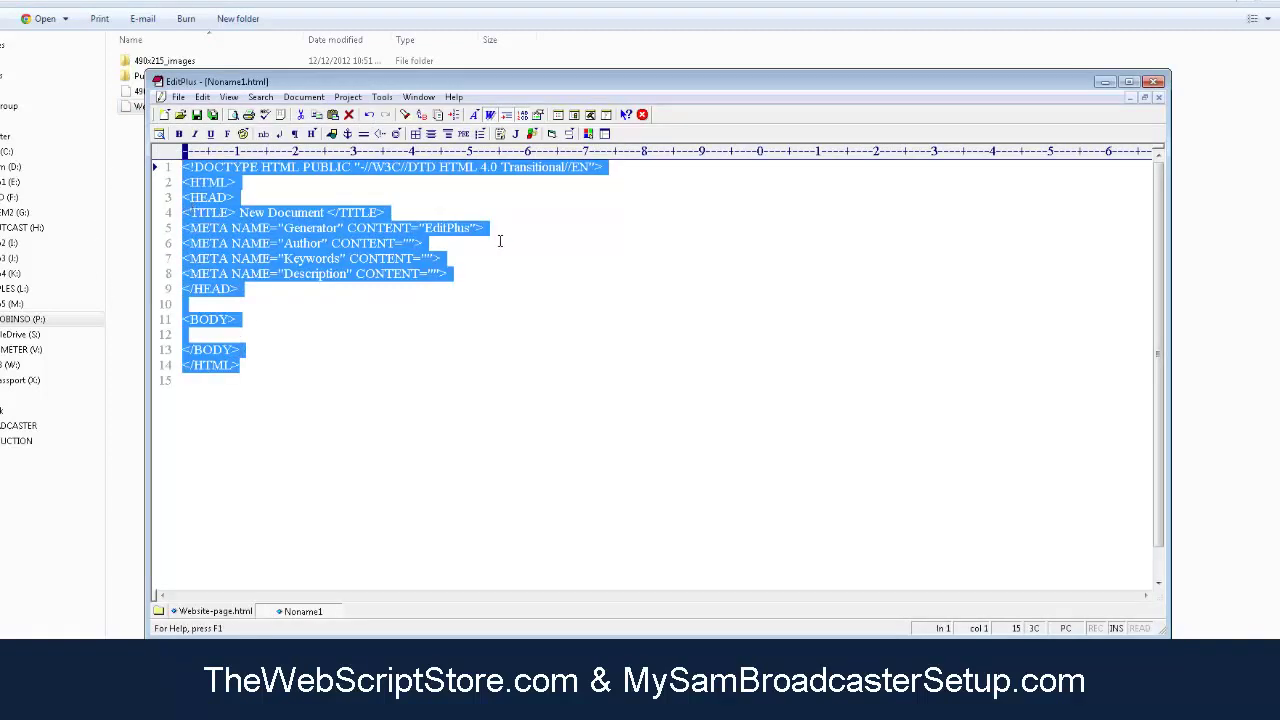
pyautogui.click(1158, 97)
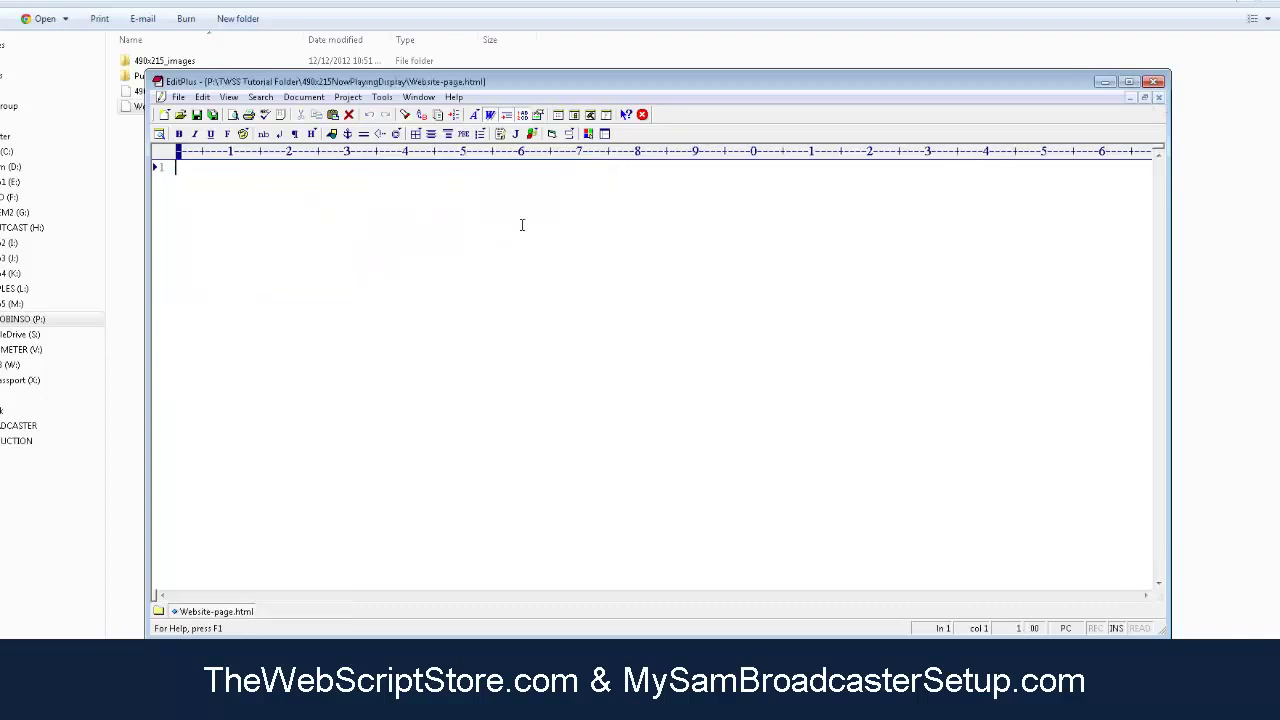